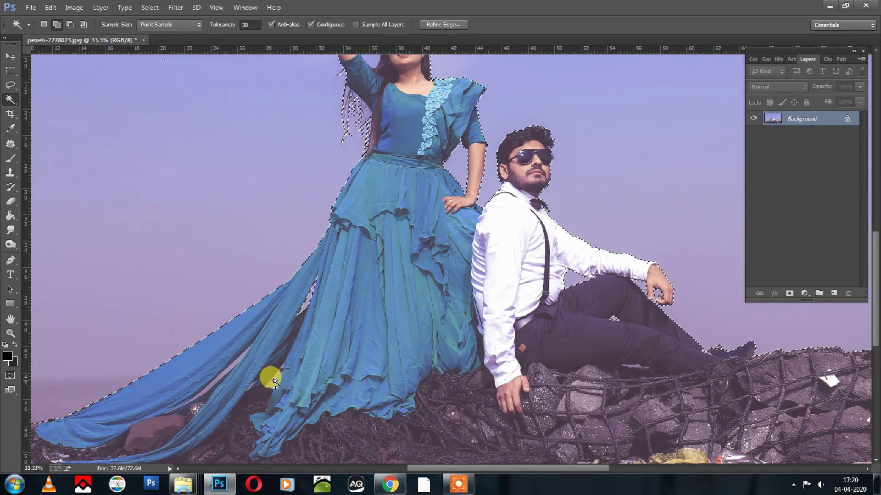
Add the leftover background gap in the dress's trailing fabric to the sky selection with the Magic Wand.
{"action": "left_click", "coordinate": [231, 366], "text": "shift"}
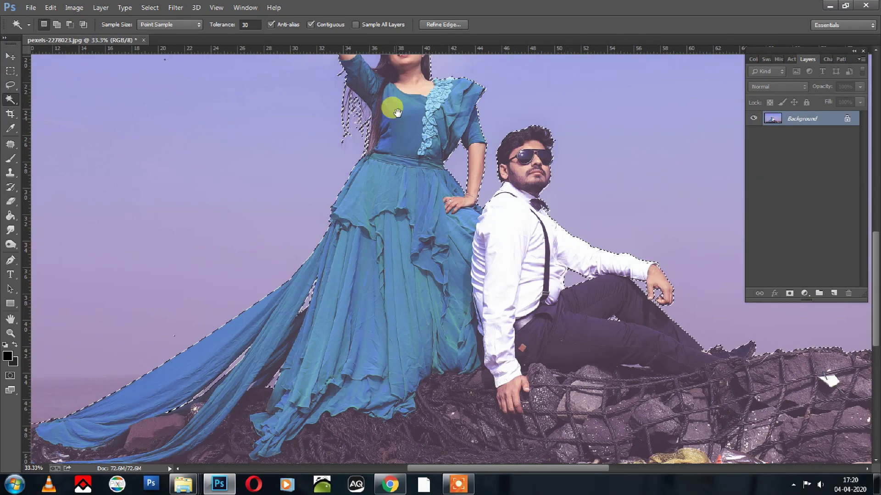
{"action": "scroll", "coordinate": [393, 197], "scroll_direction": "up", "scroll_amount": 3}
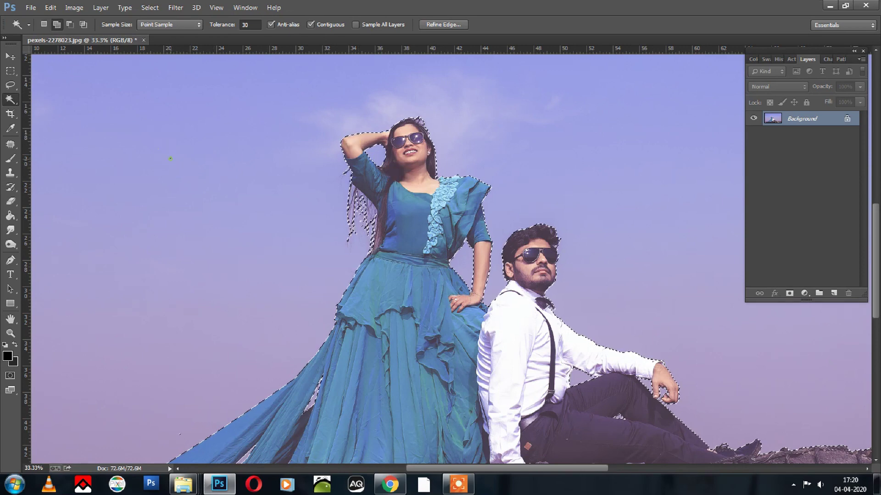
{"action": "key", "text": "ctrl+d"}
{"action": "key", "text": "ctrl+minus"}
{"action": "key", "text": "ctrl+minus"}
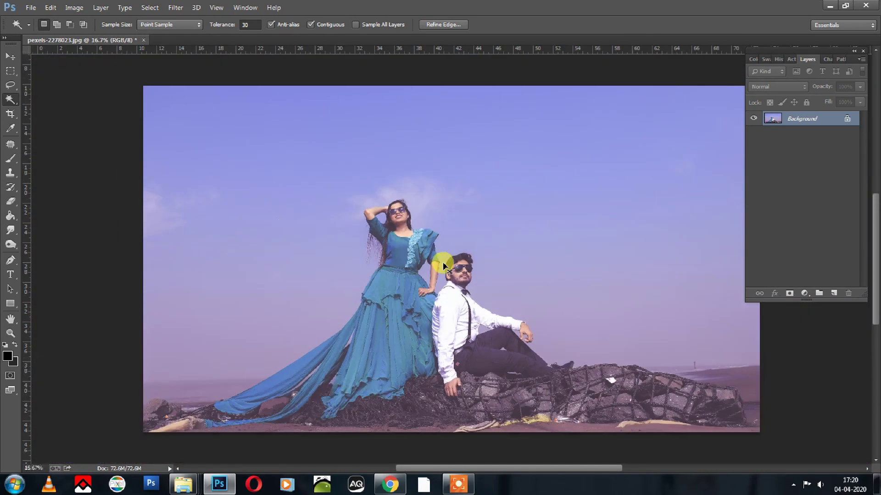
Invert the sky selection so that the couple and the rocks are selected.
{"action": "left_click", "coordinate": [374, 186]}
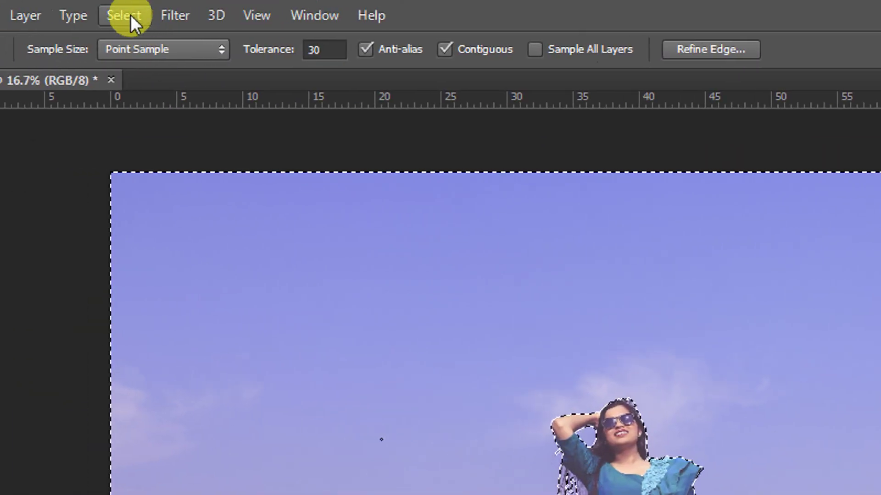
{"action": "left_click", "coordinate": [131, 14]}
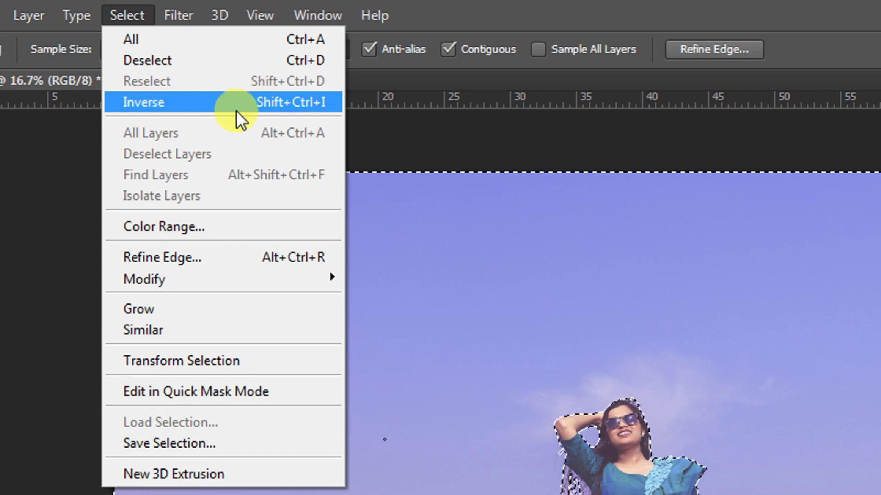
{"action": "left_click", "coordinate": [192, 111]}
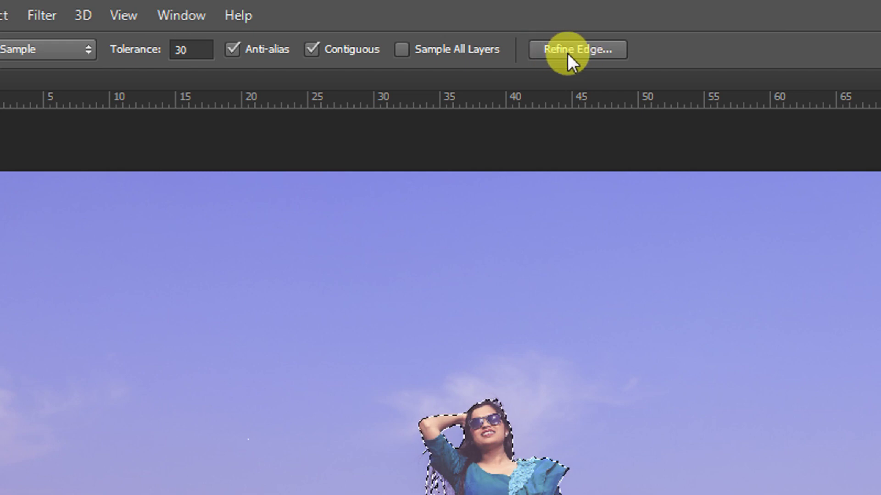
Open Refine Edge for the selection and set the Refine Radius brush size to 159.
{"action": "left_click", "coordinate": [579, 51]}
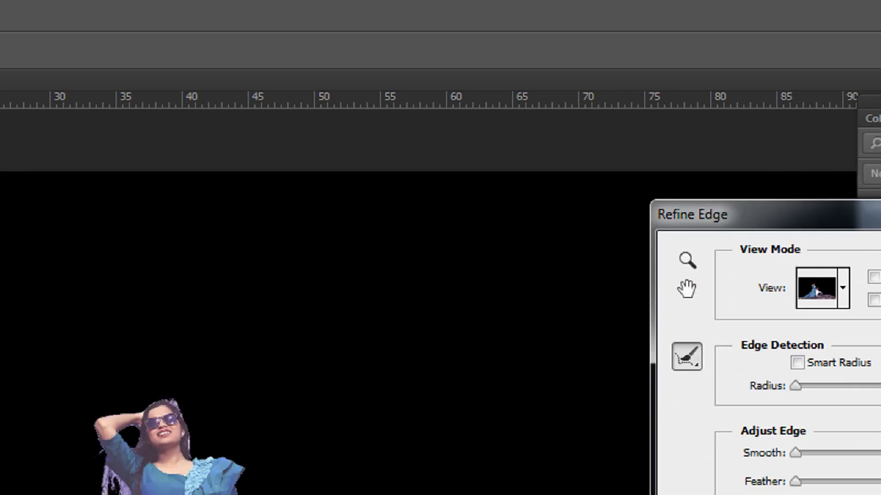
{"action": "left_click", "coordinate": [131, 49]}
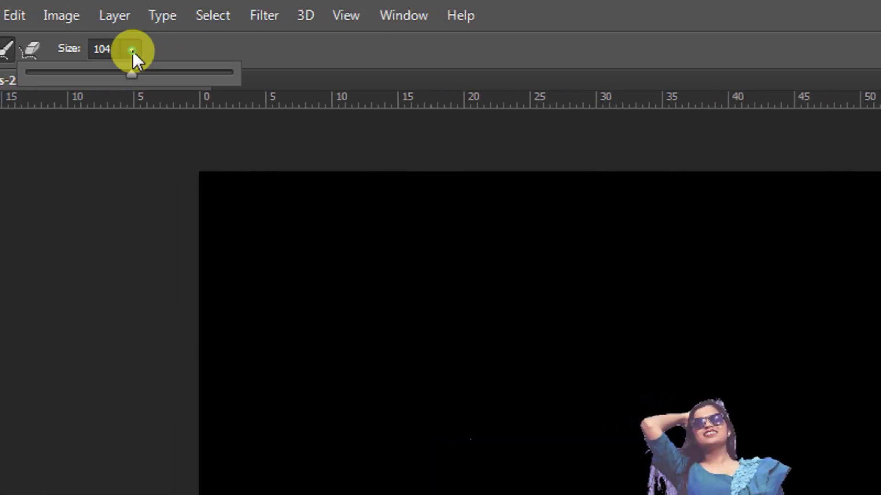
{"action": "left_click_drag", "start_coordinate": [141, 69], "coordinate": [159, 73]}
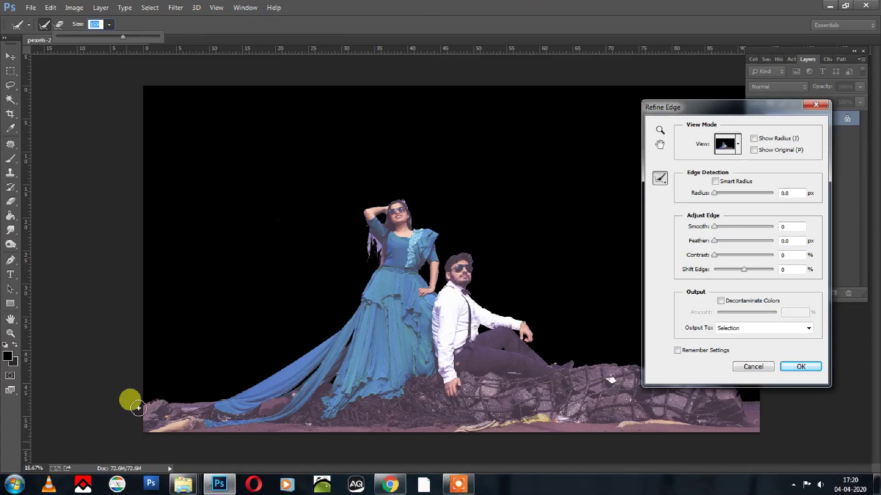
{"action": "key", "text": "Return"}
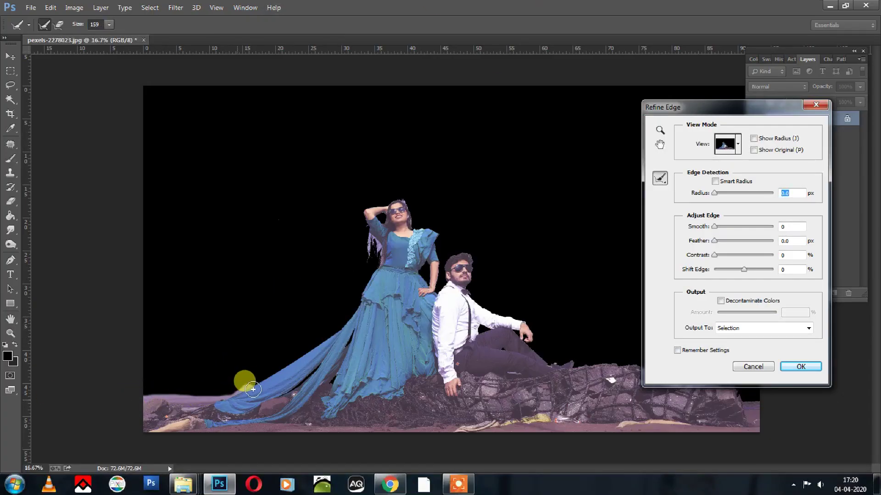
Brush the refine radius along the outline of the dress, the woman's hair and arms, the man and the rocks.
{"action": "mouse_move", "coordinate": [261, 388]}
{"action": "left_mouse_down"}
{"action": "mouse_move", "coordinate": [352, 322]}
{"action": "mouse_move", "coordinate": [378, 270]}
{"action": "left_mouse_up"}
{"action": "mouse_move", "coordinate": [372, 235]}
{"action": "left_mouse_down"}
{"action": "mouse_move", "coordinate": [373, 269]}
{"action": "mouse_move", "coordinate": [363, 219]}
{"action": "mouse_move", "coordinate": [390, 203]}
{"action": "mouse_move", "coordinate": [409, 210]}
{"action": "mouse_move", "coordinate": [412, 229]}
{"action": "mouse_move", "coordinate": [436, 235]}
{"action": "left_mouse_up"}
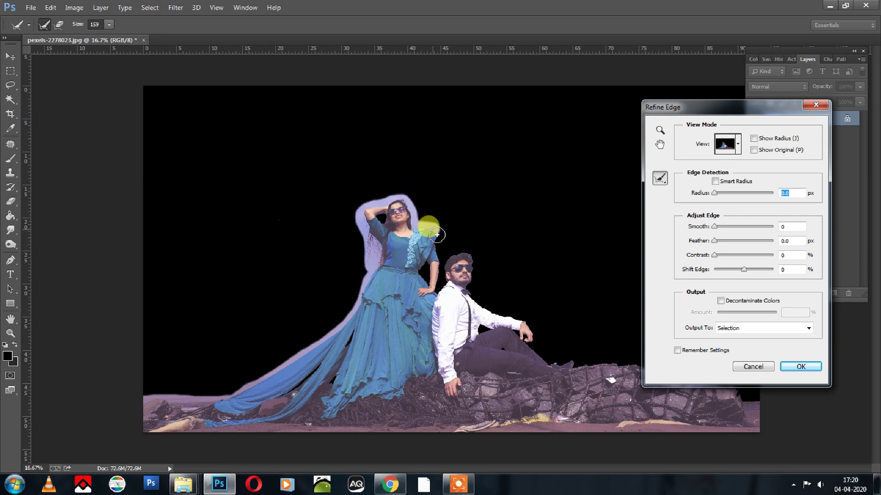
{"action": "mouse_move", "coordinate": [436, 290]}
{"action": "left_mouse_down"}
{"action": "mouse_move", "coordinate": [453, 259]}
{"action": "mouse_move", "coordinate": [471, 263]}
{"action": "left_mouse_up"}
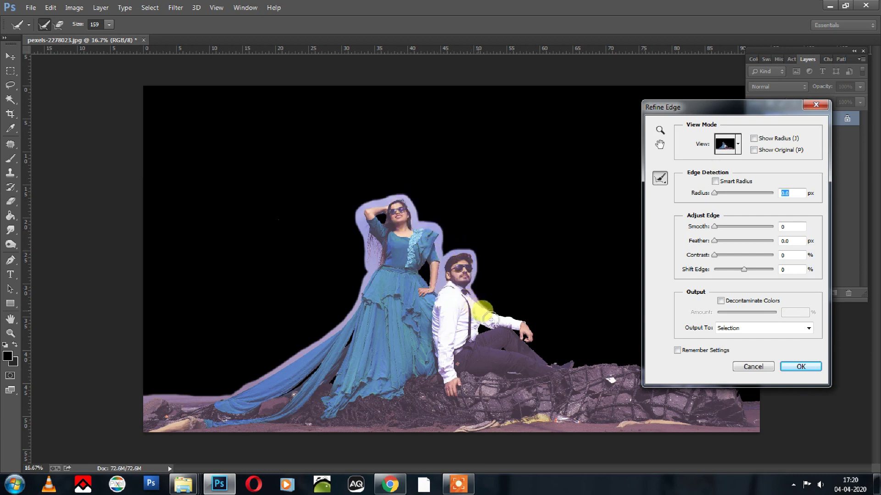
{"action": "mouse_move", "coordinate": [504, 323]}
{"action": "left_mouse_down"}
{"action": "mouse_move", "coordinate": [529, 332]}
{"action": "mouse_move", "coordinate": [547, 365]}
{"action": "mouse_move", "coordinate": [676, 373]}
{"action": "left_mouse_up"}
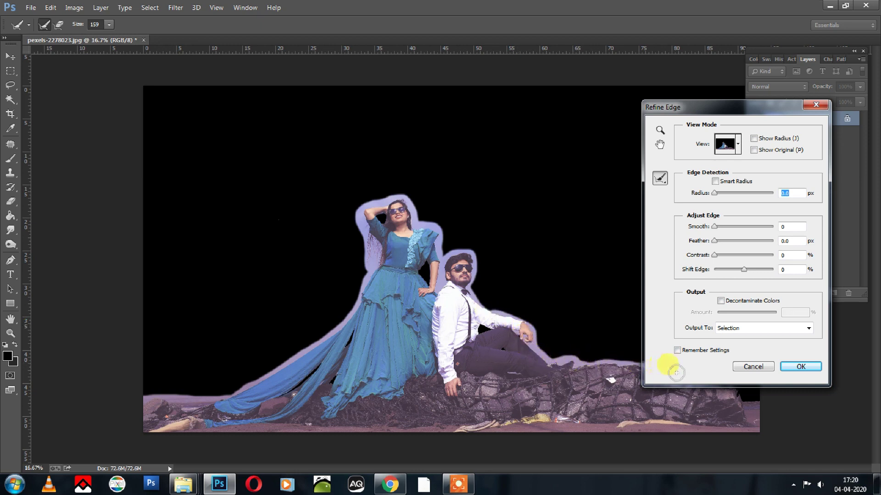
{"action": "left_click_drag", "start_coordinate": [727, 392], "coordinate": [770, 405]}
{"action": "mouse_move", "coordinate": [672, 363]}
{"action": "left_mouse_down"}
{"action": "mouse_move", "coordinate": [582, 360]}
{"action": "mouse_move", "coordinate": [829, 395]}
{"action": "left_mouse_up"}
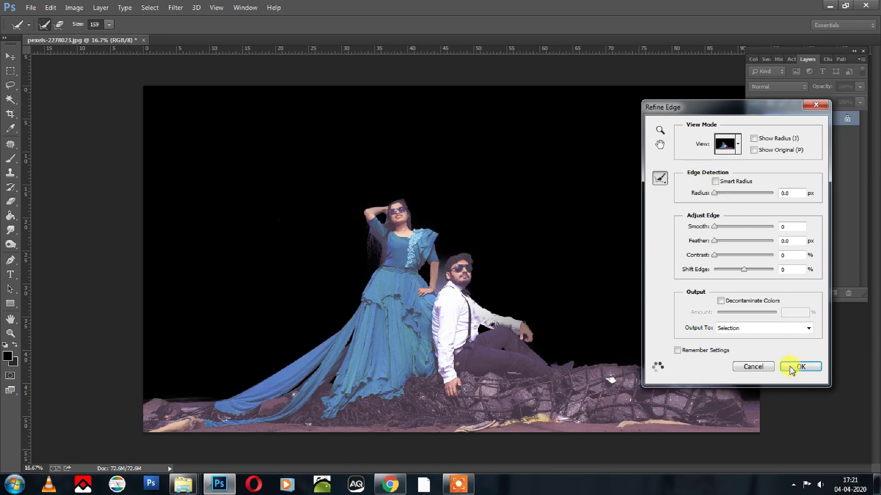
Move the Refine Edge dialog aside, refine the rocks' edge beyond the man's feet, and apply the refinement as a selection.
{"action": "left_click_drag", "start_coordinate": [694, 105], "coordinate": [494, 108]}
{"action": "left_click_drag", "start_coordinate": [347, 87], "coordinate": [230, 76]}
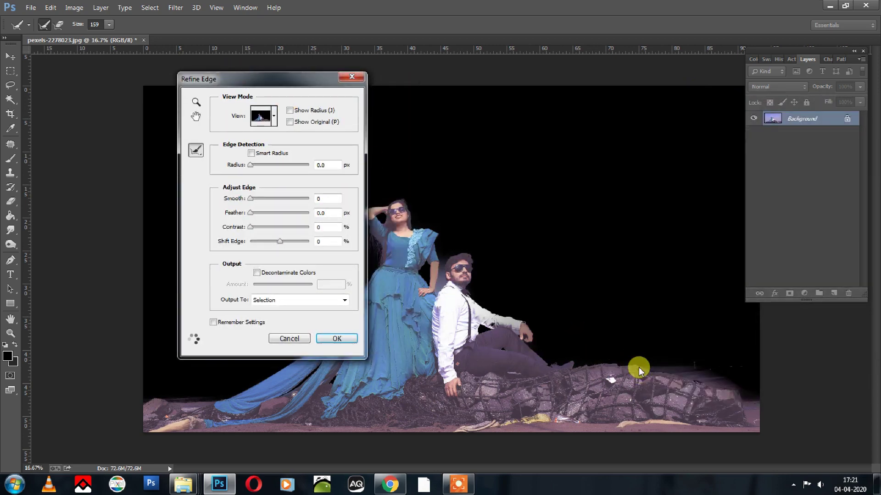
{"action": "mouse_move", "coordinate": [647, 370]}
{"action": "left_mouse_down"}
{"action": "mouse_move", "coordinate": [736, 394]}
{"action": "mouse_move", "coordinate": [633, 368]}
{"action": "mouse_move", "coordinate": [382, 353]}
{"action": "left_mouse_up"}
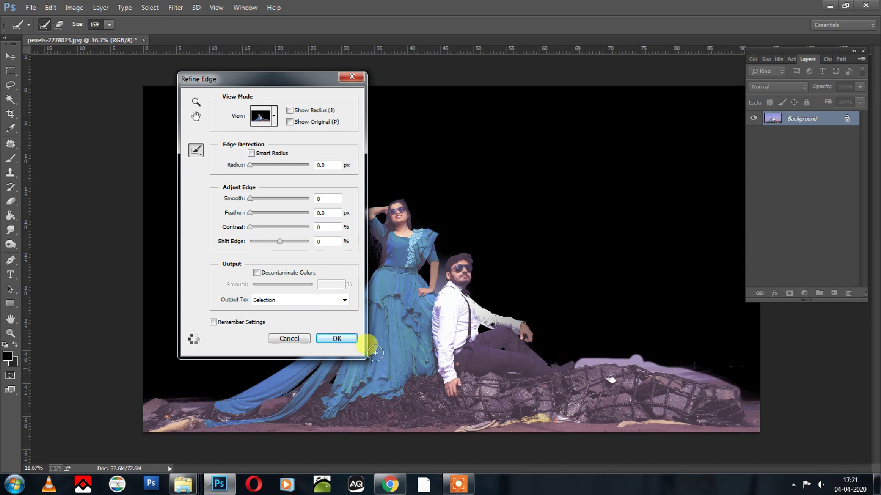
{"action": "left_click", "coordinate": [347, 338]}
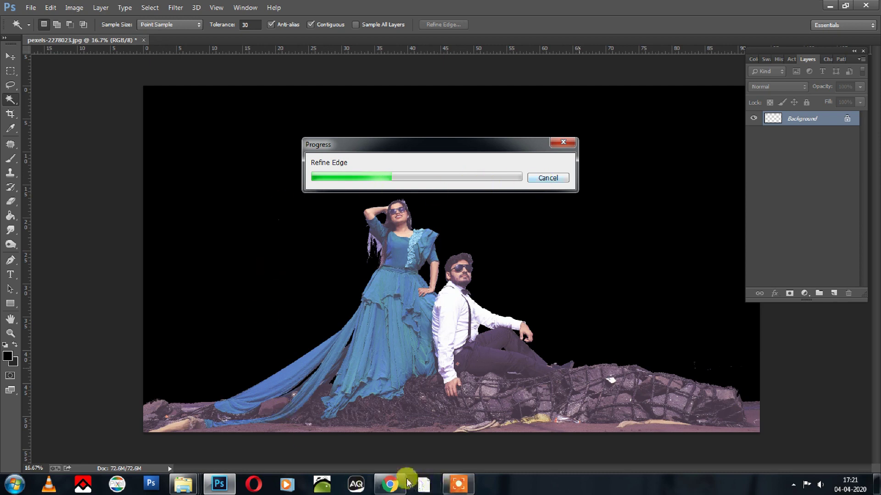
Switch to Chrome and copy the blue lake landscape image from the pxhere page.
{"action": "left_click", "coordinate": [395, 486]}
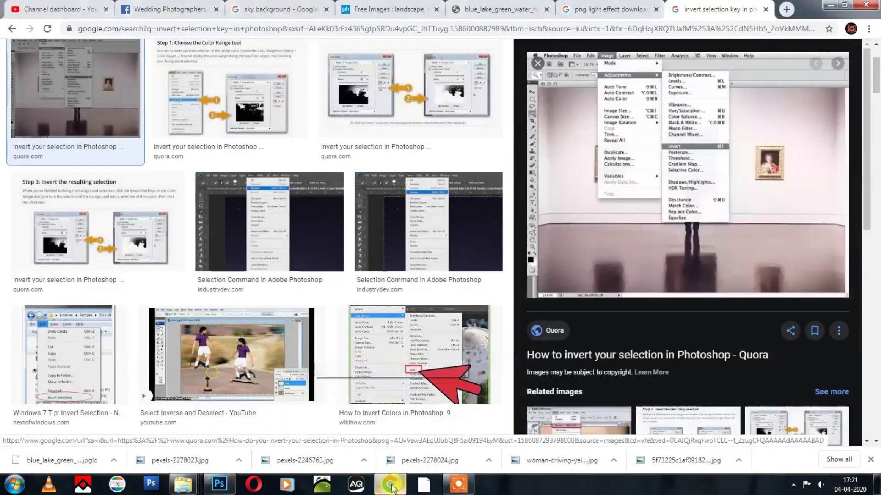
{"action": "left_click", "coordinate": [500, 9]}
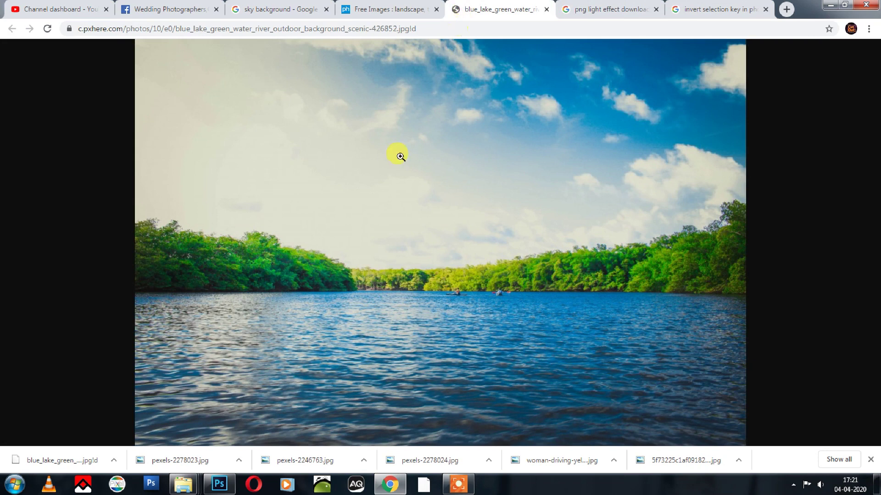
{"action": "right_click", "coordinate": [412, 176]}
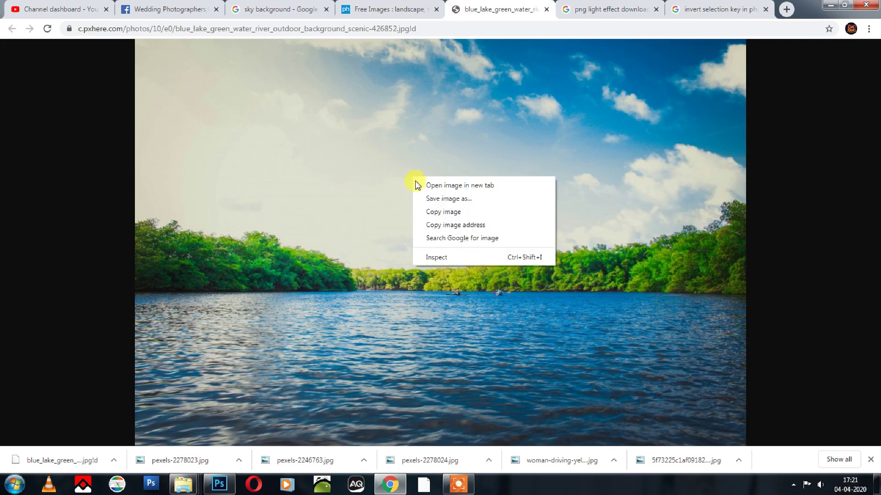
{"action": "left_click", "coordinate": [422, 212]}
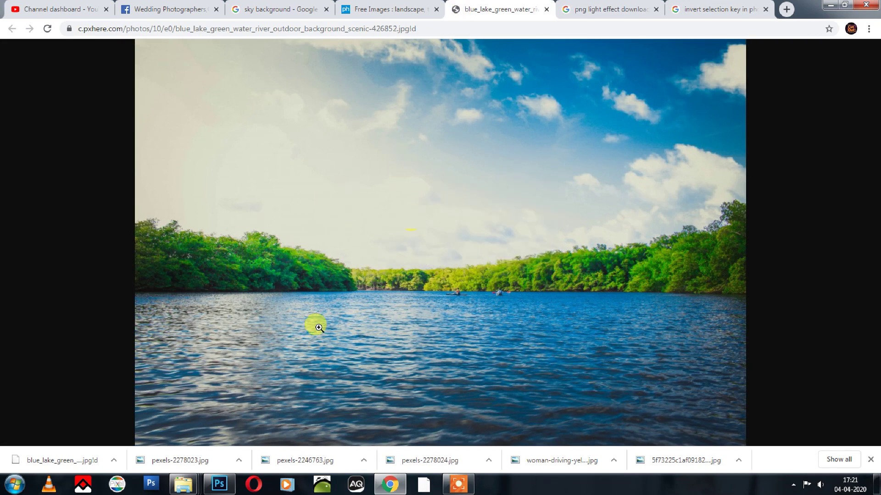
Return to Photoshop and mask the couple's photo layer with the refined selection.
{"action": "left_click", "coordinate": [219, 484]}
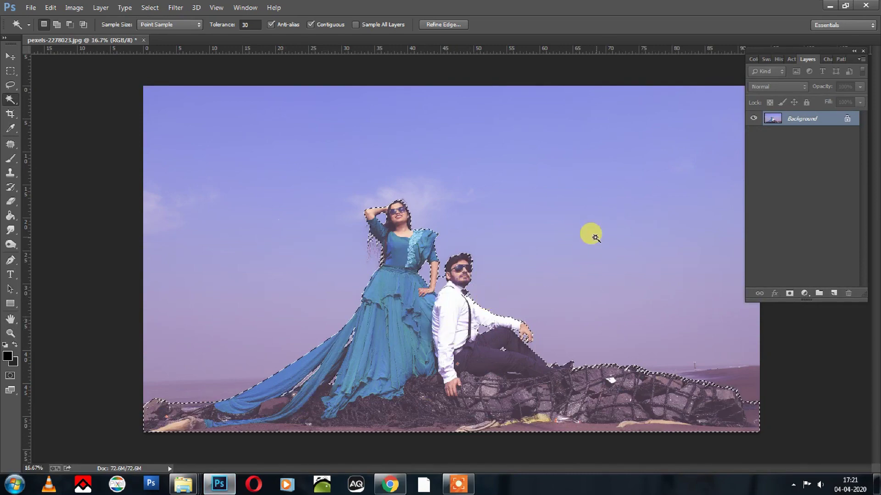
{"action": "left_click", "coordinate": [792, 297]}
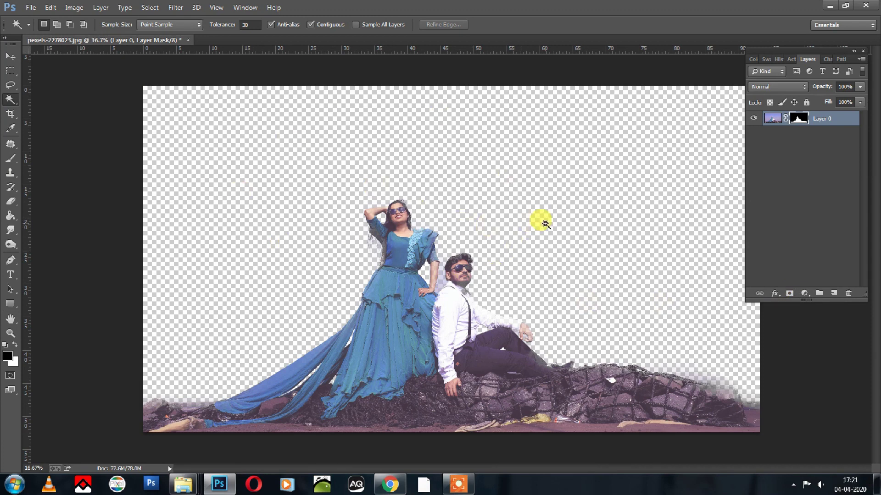
Paste the lake image as a new layer and scale it up to cover the whole canvas.
{"action": "key", "text": "ctrl+v"}
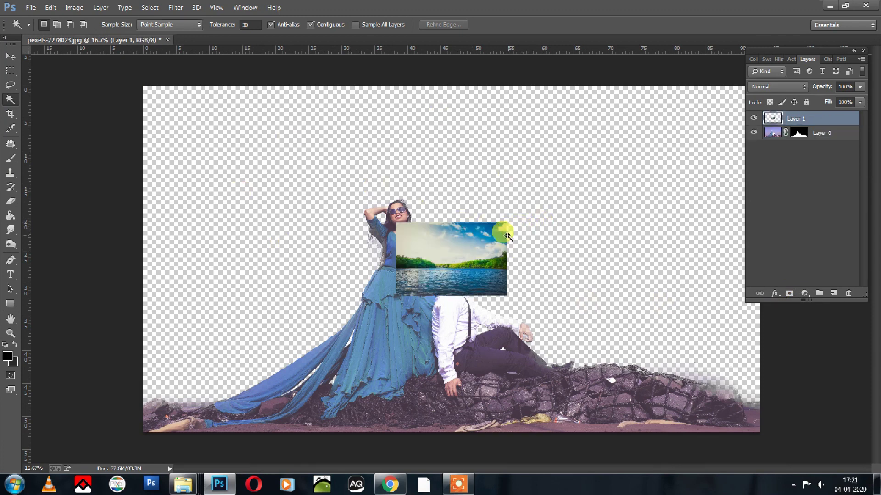
{"action": "key", "text": "v"}
{"action": "left_click_drag", "start_coordinate": [506, 222], "coordinate": [712, 157]}
{"action": "left_click_drag", "start_coordinate": [685, 413], "coordinate": [771, 450]}
{"action": "key", "text": "Return"}
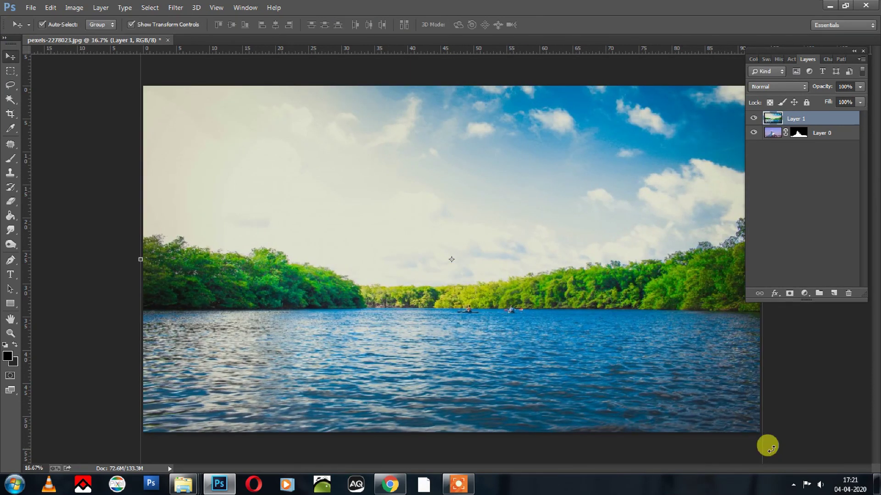
Send the lake layer behind the couple, enlarge it to 122.85% and shift it slightly downward.
{"action": "key", "text": "ctrl+bracketleft"}
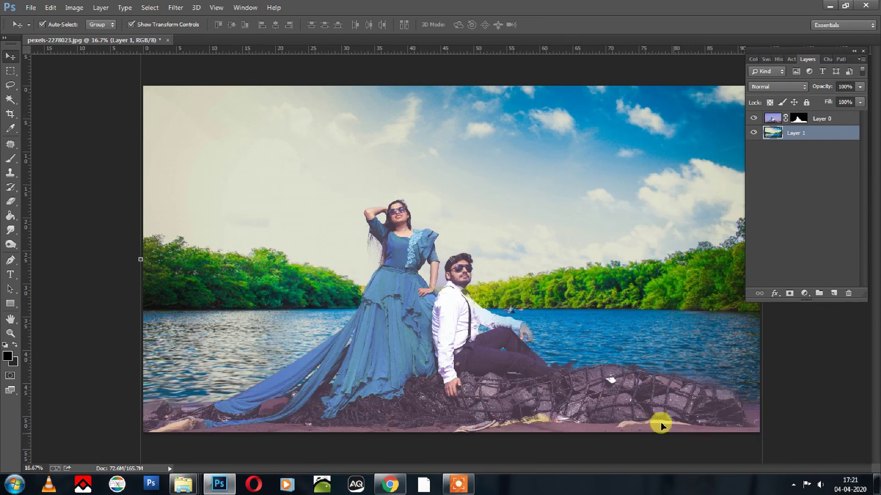
{"action": "key", "text": "ctrl+minus"}
{"action": "key", "text": "ctrl+minus"}
{"action": "left_click", "coordinate": [623, 377]}
{"action": "left_click_drag", "start_coordinate": [623, 377], "coordinate": [640, 386]}
{"action": "left_click_drag", "start_coordinate": [568, 280], "coordinate": [571, 299]}
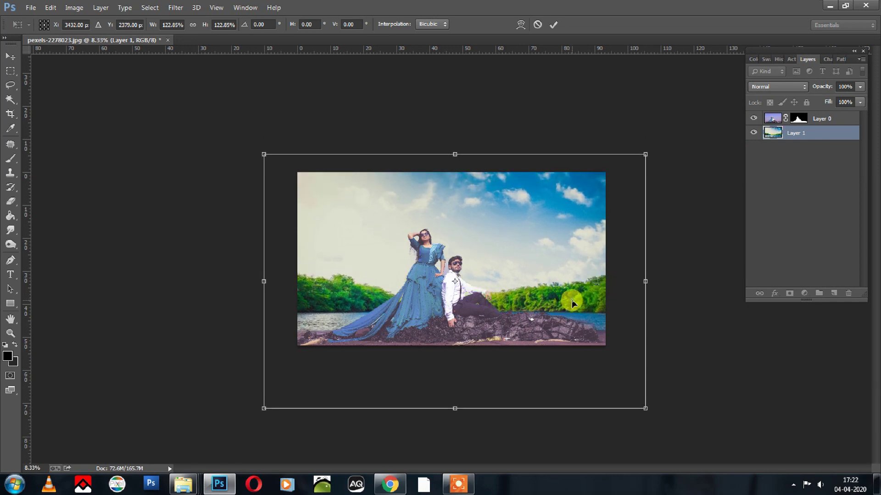
{"action": "key", "text": "Return"}
Select the couple's layer and strengthen its contrast.
{"action": "key", "text": "ctrl+plus"}
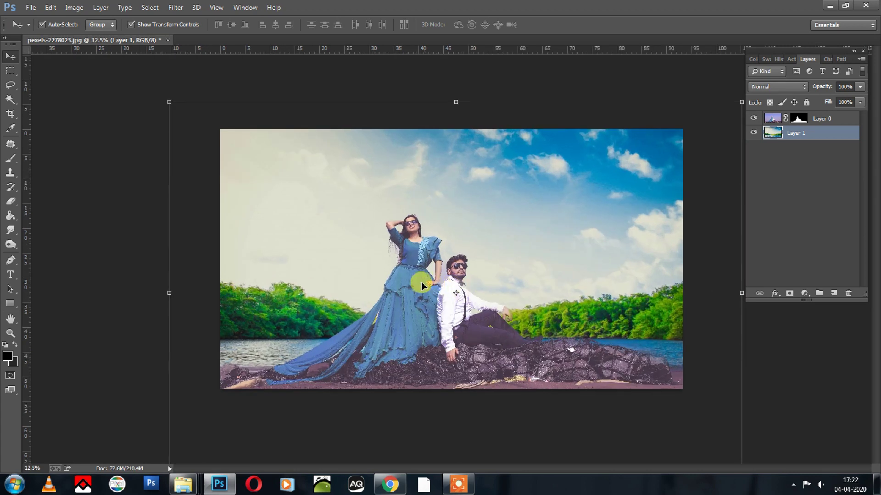
{"action": "left_click", "coordinate": [420, 280]}
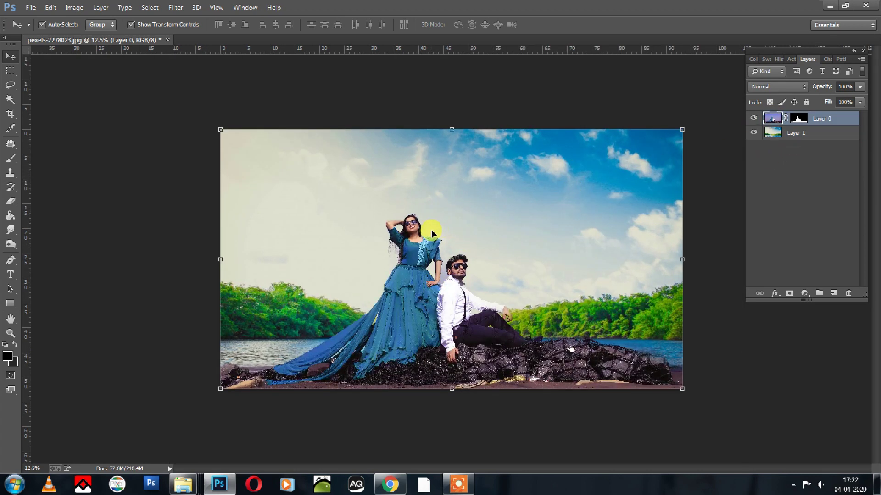
{"action": "key", "text": "ctrl+plus"}
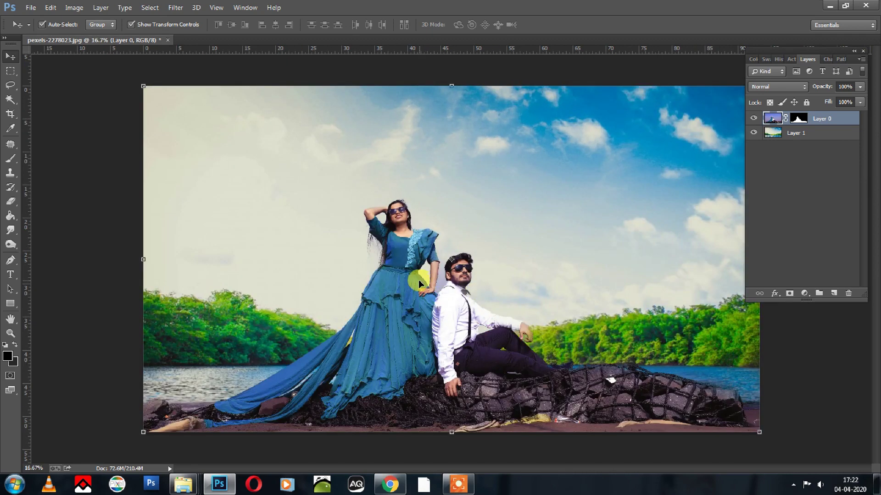
Select the leftover purple haze between the woman's arm and the man with the Magic Wand at tolerance 30.
{"action": "scroll", "coordinate": [421, 284], "scroll_direction": "up", "scroll_amount": 2}
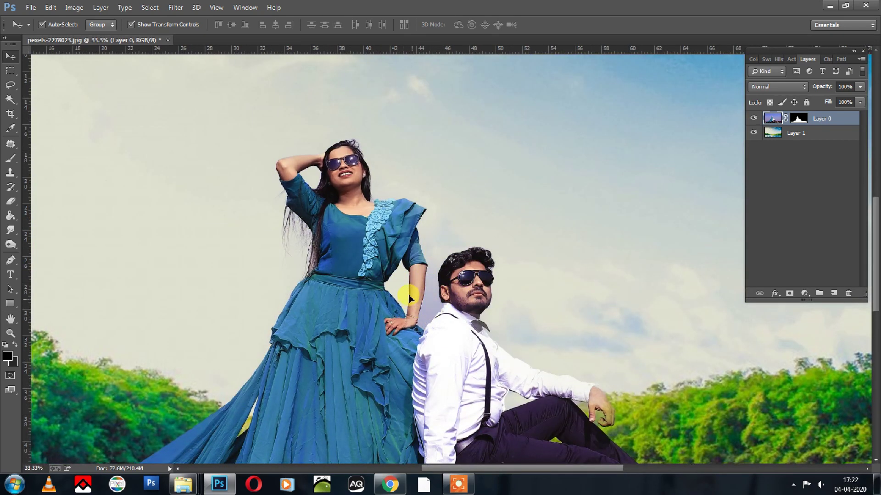
{"action": "scroll", "coordinate": [413, 284], "scroll_direction": "up", "scroll_amount": 1}
{"action": "left_click_drag", "start_coordinate": [255, 265], "coordinate": [275, 288]}
{"action": "scroll", "coordinate": [321, 176], "scroll_direction": "up", "scroll_amount": 1}
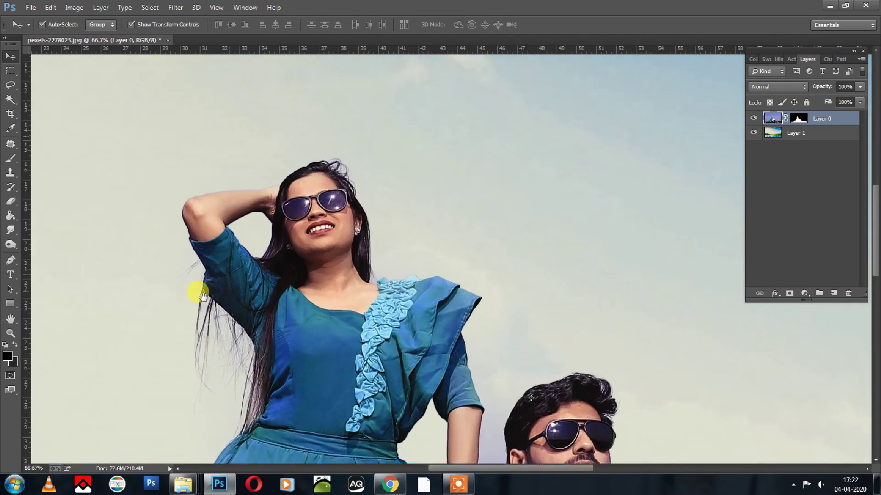
{"action": "left_click_drag", "start_coordinate": [466, 391], "coordinate": [450, 256]}
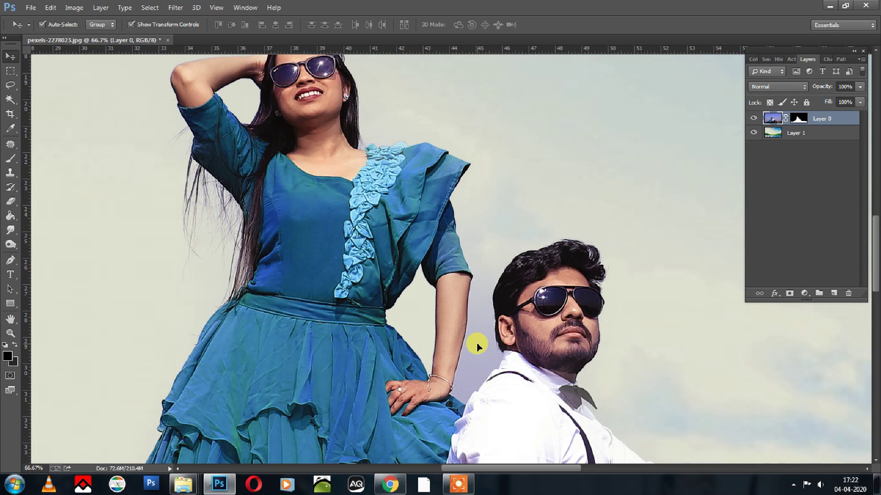
{"action": "key", "text": "w"}
{"action": "right_click", "coordinate": [7, 95]}
{"action": "left_click", "coordinate": [37, 108]}
{"action": "left_click", "coordinate": [489, 358]}
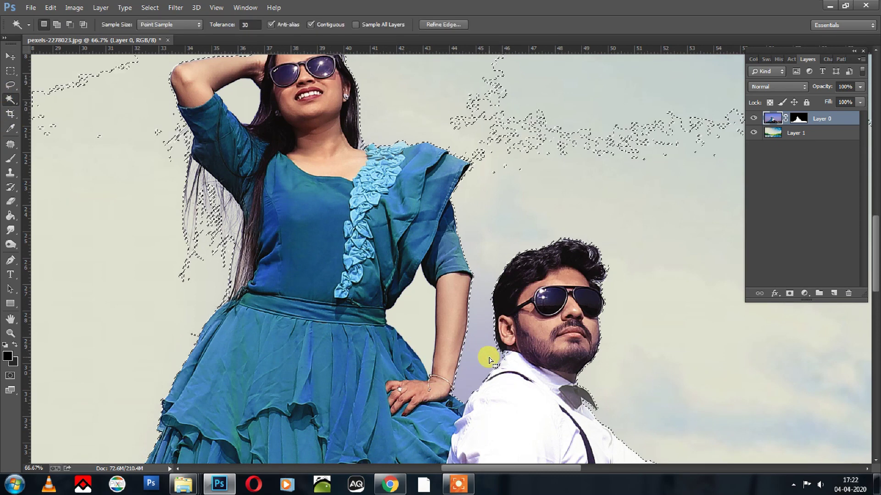
Paint black on the couple's layer mask inside the selection with a 1200 px brush to clear the haze, and deselect.
{"action": "left_click", "coordinate": [10, 159]}
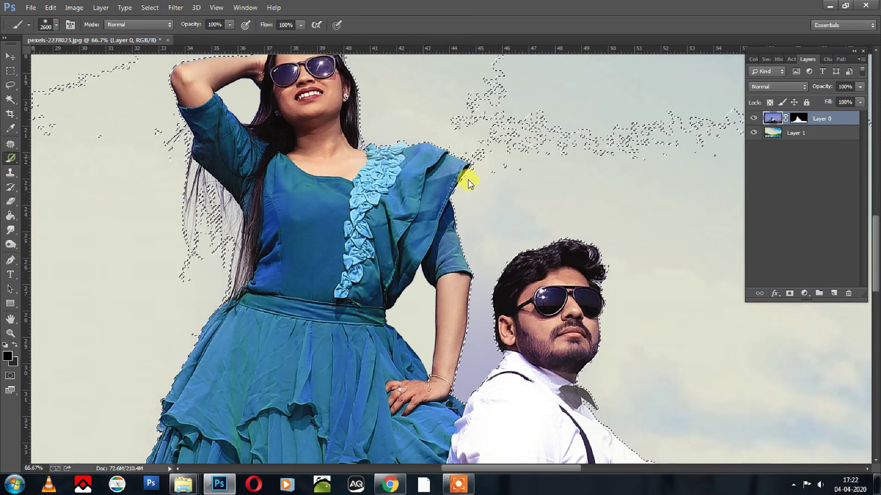
{"action": "left_click", "coordinate": [799, 119]}
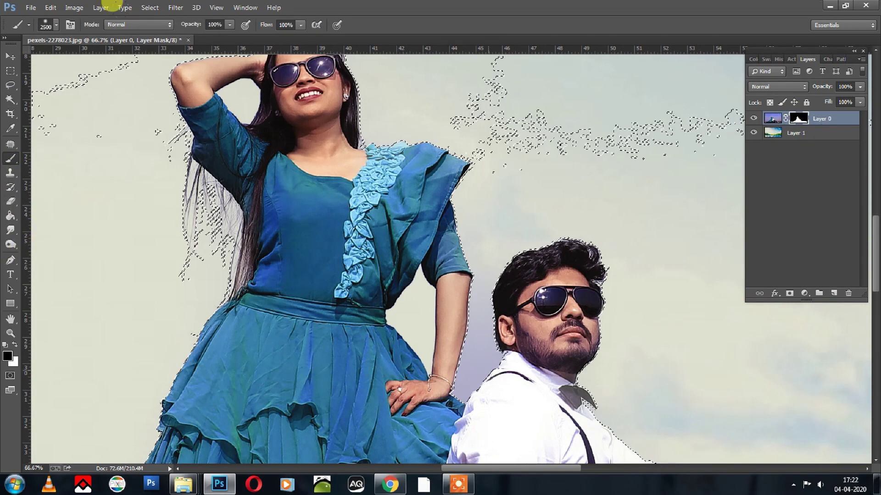
{"action": "key", "text": "bracketleft"}
{"action": "key", "text": "bracketleft"}
{"action": "key", "text": "bracketleft"}
{"action": "key", "text": "bracketleft"}
{"action": "key", "text": "bracketleft"}
{"action": "key", "text": "bracketleft"}
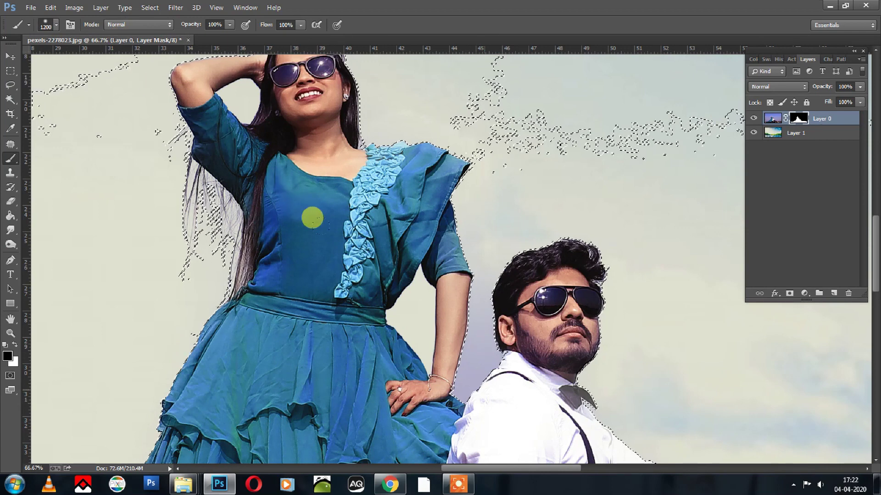
{"action": "key", "text": "bracketleft"}
{"action": "key", "text": "bracketleft"}
{"action": "key", "text": "bracketleft"}
{"action": "key", "text": "bracketleft"}
{"action": "key", "text": "bracketleft"}
{"action": "key", "text": "bracketleft"}
{"action": "key", "text": "bracketleft"}
{"action": "key", "text": "bracketleft"}
{"action": "key", "text": "ctrl+d"}
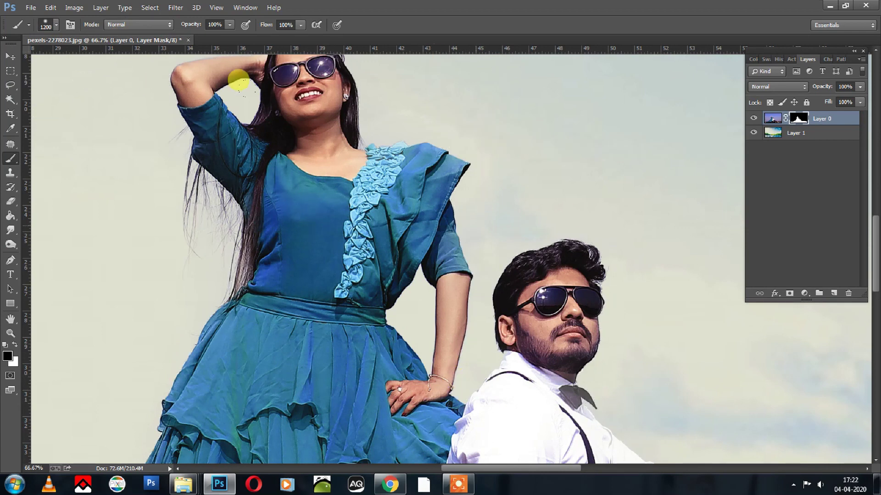
Examine the cutout edges around the woman's hair and the man's head, and return to the whole image.
{"action": "left_click_drag", "start_coordinate": [273, 213], "coordinate": [310, 332]}
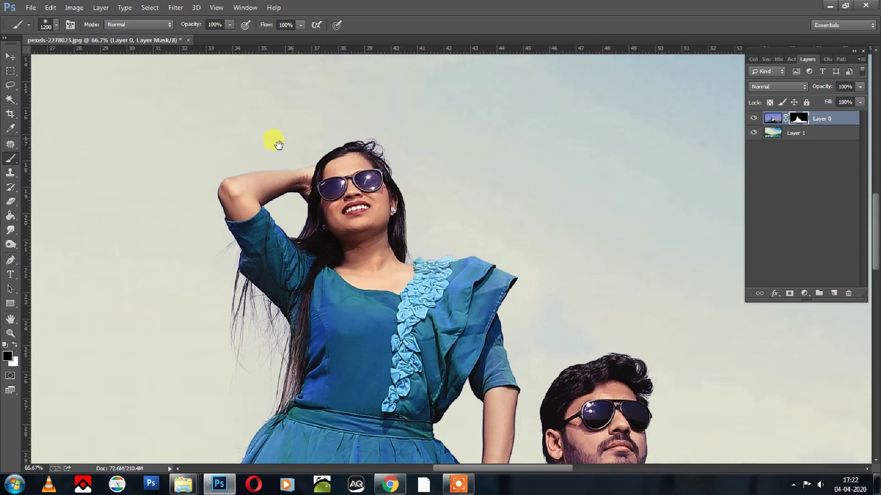
{"action": "key", "text": "ctrl+minus"}
{"action": "key", "text": "ctrl+plus"}
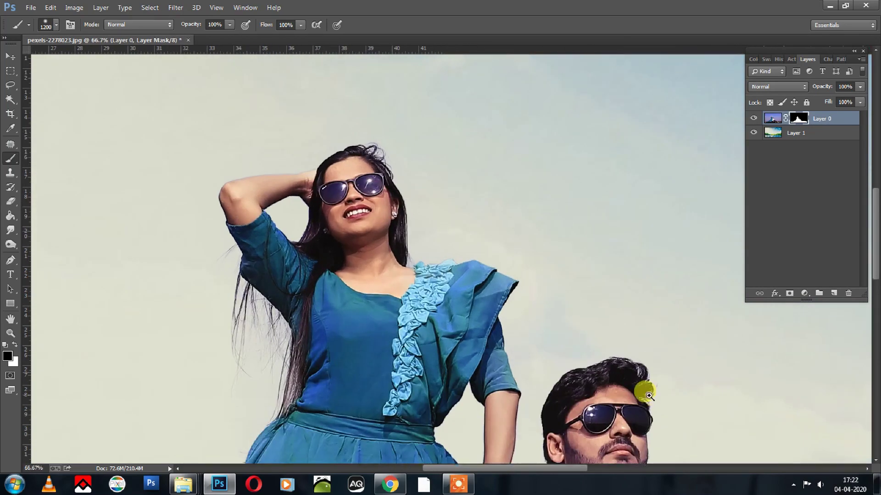
{"action": "key", "text": "ctrl+plus"}
{"action": "left_click_drag", "start_coordinate": [647, 399], "coordinate": [490, 295]}
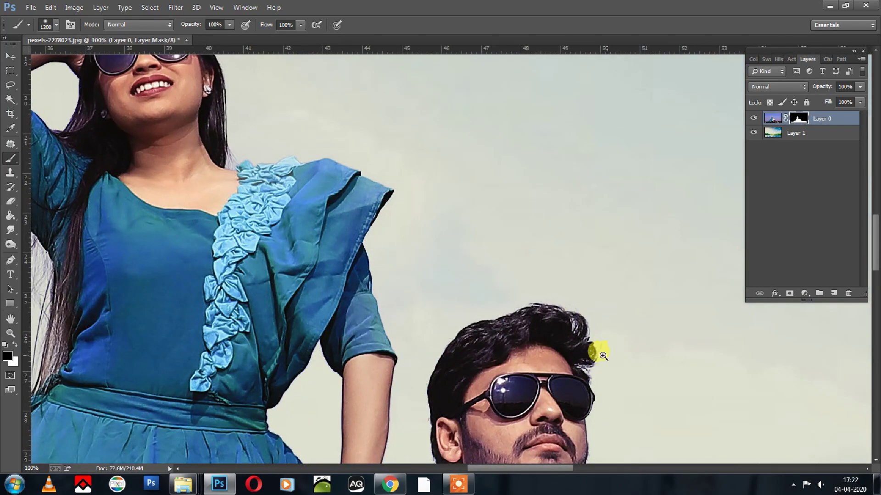
{"action": "key", "text": "ctrl+minus"}
{"action": "key", "text": "ctrl+minus"}
{"action": "key", "text": "ctrl+minus"}
{"action": "key", "text": "ctrl+minus"}
{"action": "key", "text": "ctrl+minus"}
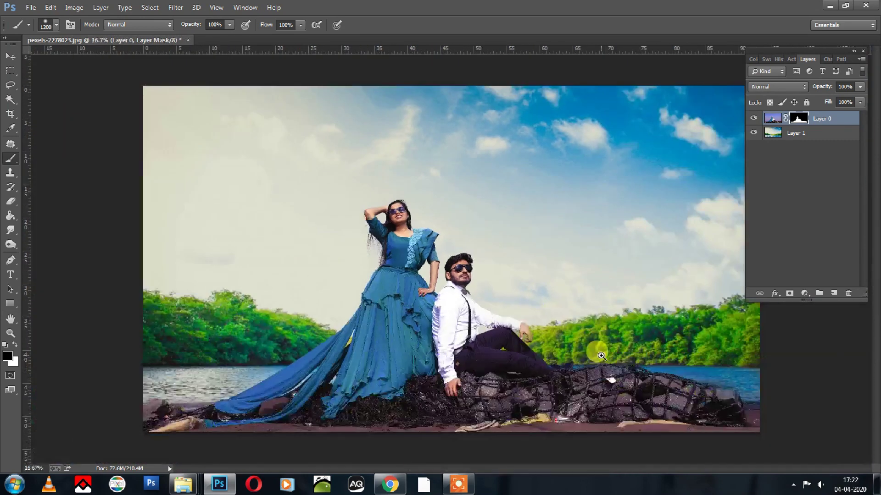
Select the lake layer, switch to Chrome and copy the "Clouds in blue sky background" image from the sky background search.
{"action": "left_click", "coordinate": [815, 135]}
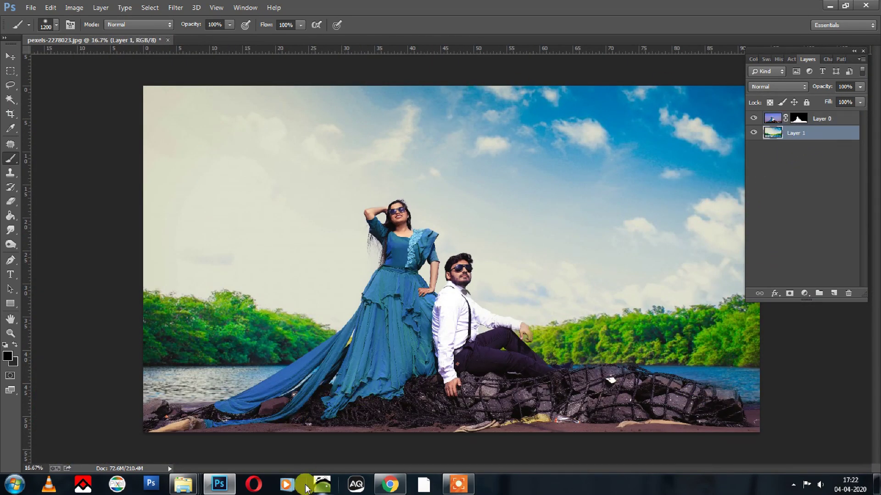
{"action": "left_click", "coordinate": [392, 485]}
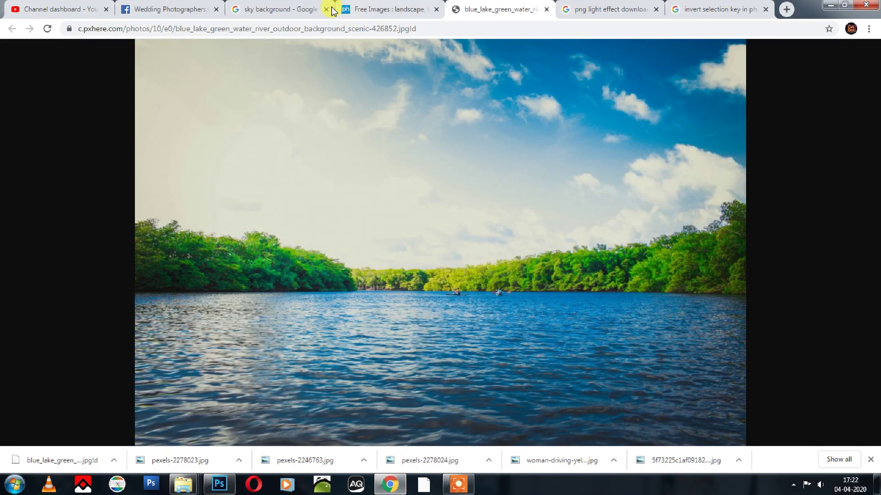
{"action": "left_click", "coordinate": [288, 9]}
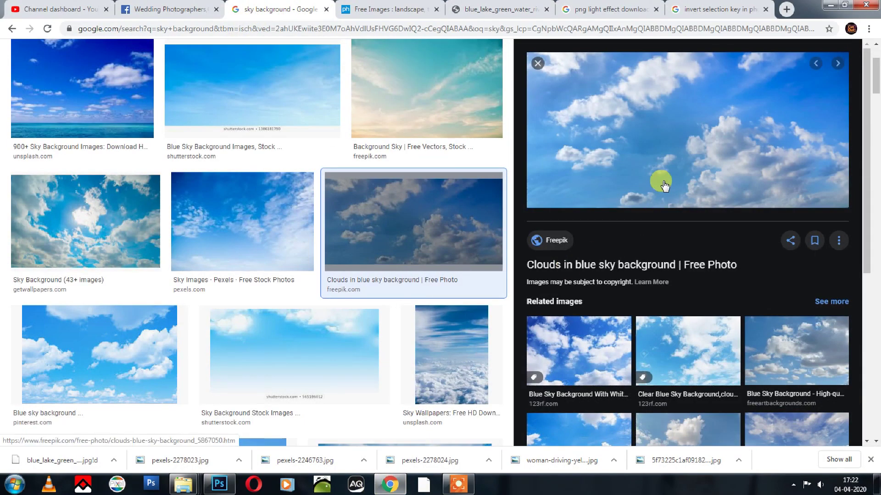
{"action": "right_click", "coordinate": [664, 134]}
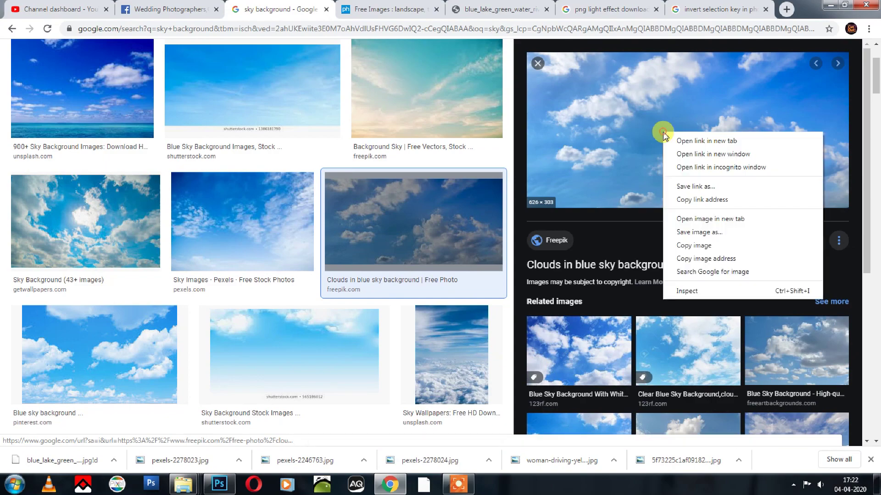
{"action": "left_click", "coordinate": [675, 247]}
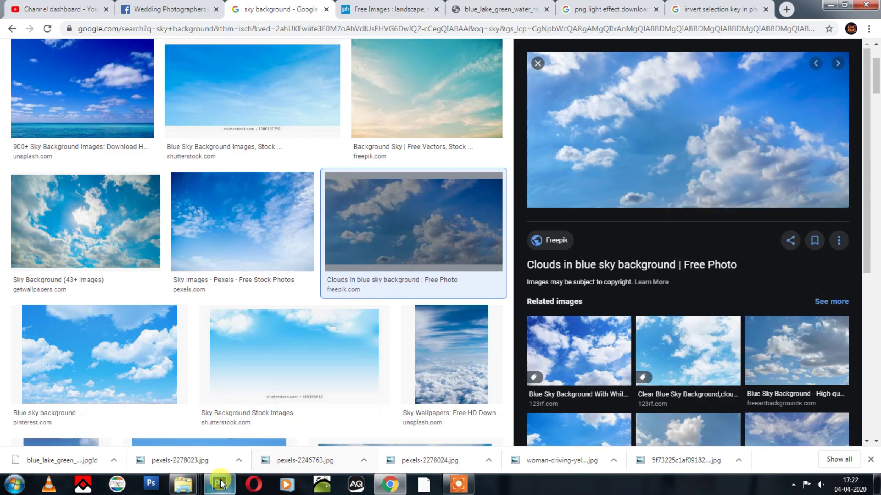
Return to Photoshop, paste the cloudy sky as a new layer and scale it to about 1143% so it covers the original sky.
{"action": "left_click", "coordinate": [219, 484]}
{"action": "key", "text": "ctrl+v"}
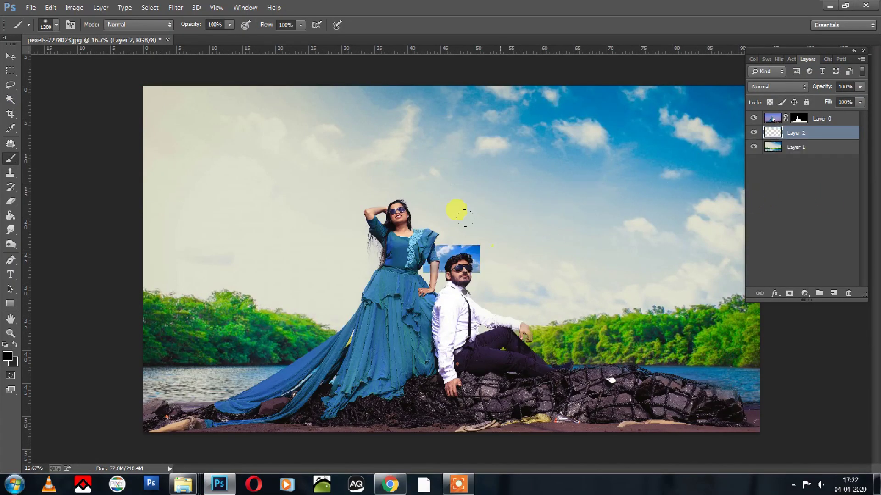
{"action": "key", "text": "v"}
{"action": "left_click_drag", "start_coordinate": [481, 244], "coordinate": [772, 155]}
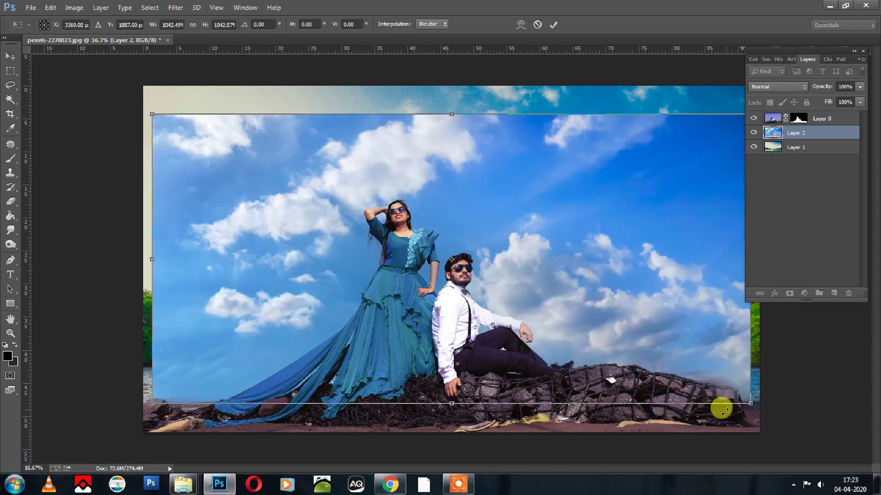
{"action": "left_click_drag", "start_coordinate": [749, 403], "coordinate": [774, 424]}
{"action": "left_click_drag", "start_coordinate": [698, 340], "coordinate": [697, 320]}
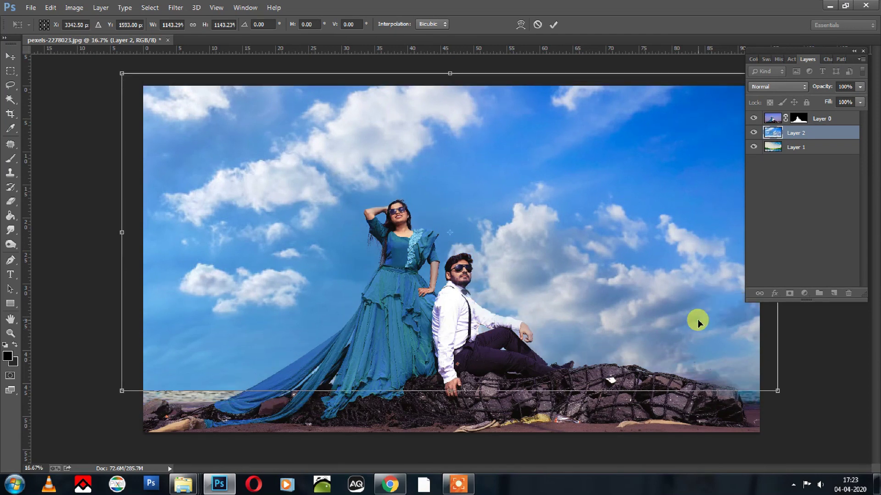
{"action": "key", "text": "Return"}
Send the cloudy sky layer behind the lake layer and add a layer mask to the lake layer.
{"action": "key", "text": "ctrl+bracketleft"}
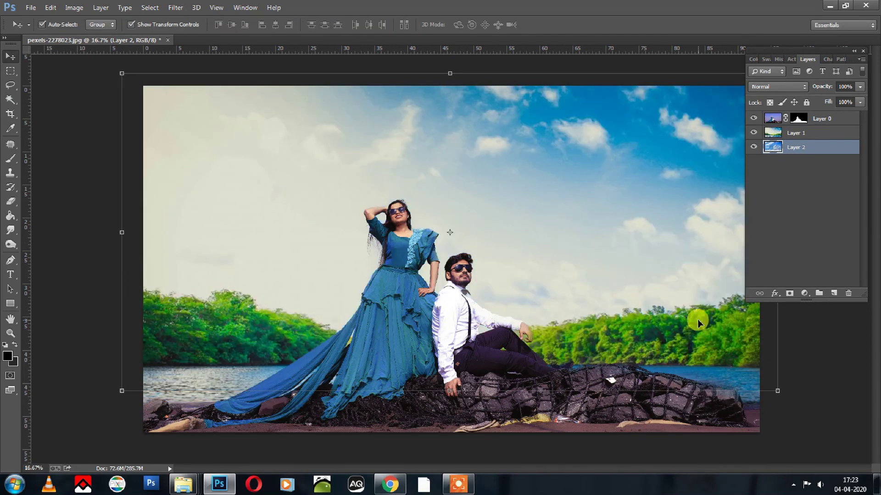
{"action": "left_click", "coordinate": [823, 134]}
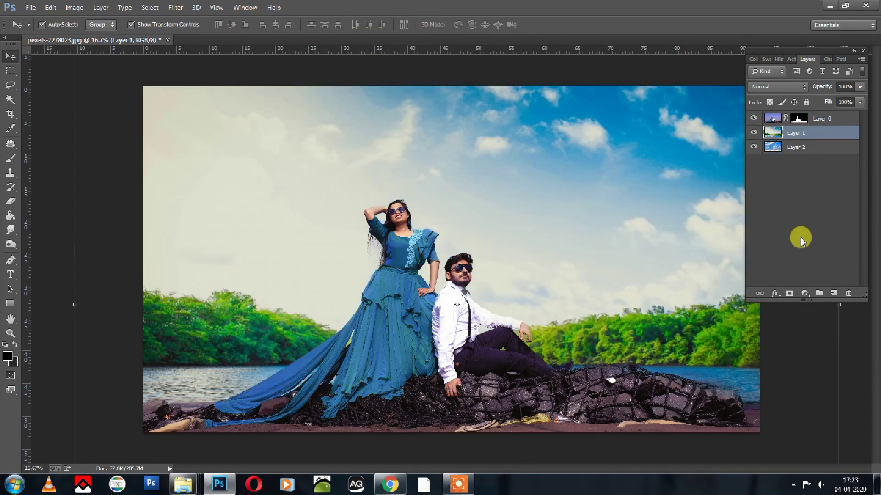
{"action": "left_click", "coordinate": [788, 294]}
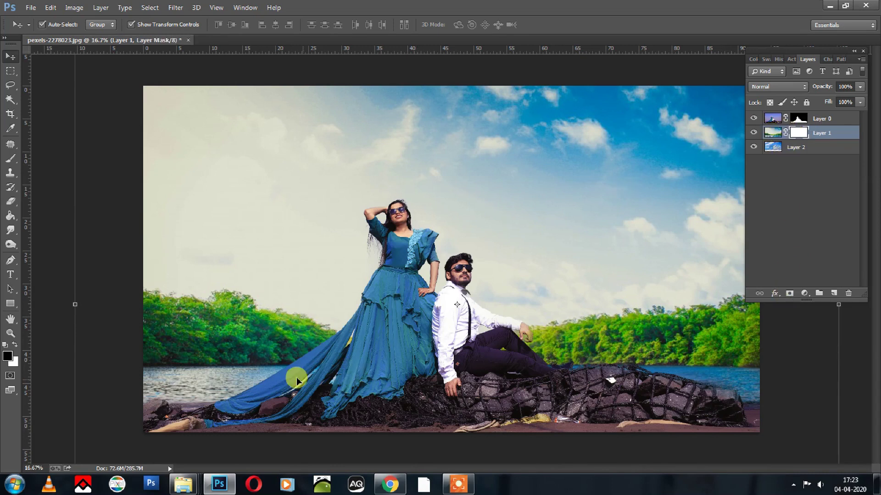
Paint black across the upper sky on the lake layer's mask with a 2000 px brush to blend in the blue clouds.
{"action": "left_click", "coordinate": [10, 159]}
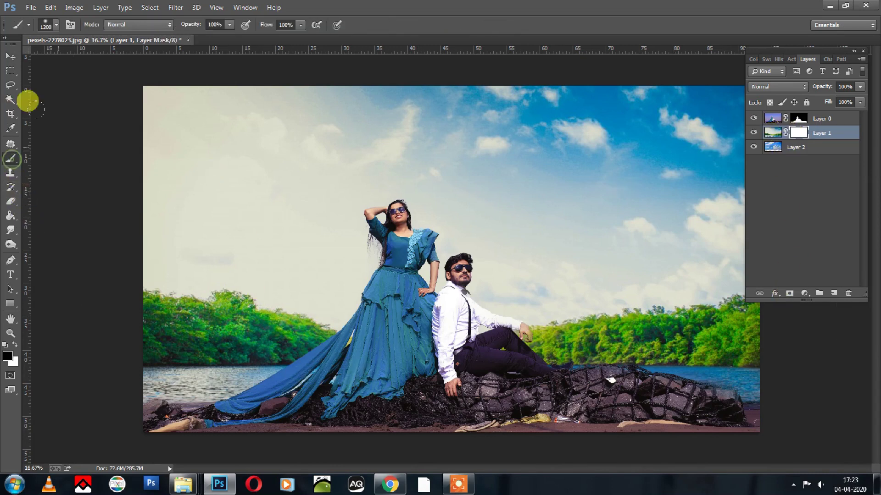
{"action": "key", "text": "bracketright"}
{"action": "key", "text": "bracketright"}
{"action": "key", "text": "bracketright"}
{"action": "key", "text": "bracketright"}
{"action": "key", "text": "bracketright"}
{"action": "key", "text": "bracketright"}
{"action": "key", "text": "bracketright"}
{"action": "left_click_drag", "start_coordinate": [71, 39], "coordinate": [303, 42]}
{"action": "mouse_move", "coordinate": [327, 67]}
{"action": "left_mouse_down"}
{"action": "mouse_move", "coordinate": [276, 95]}
{"action": "mouse_move", "coordinate": [212, 101]}
{"action": "mouse_move", "coordinate": [115, 86]}
{"action": "mouse_move", "coordinate": [112, 106]}
{"action": "mouse_move", "coordinate": [89, 109]}
{"action": "mouse_move", "coordinate": [292, 129]}
{"action": "mouse_move", "coordinate": [391, 122]}
{"action": "mouse_move", "coordinate": [554, 82]}
{"action": "mouse_move", "coordinate": [679, 36]}
{"action": "mouse_move", "coordinate": [407, 23]}
{"action": "left_mouse_up"}
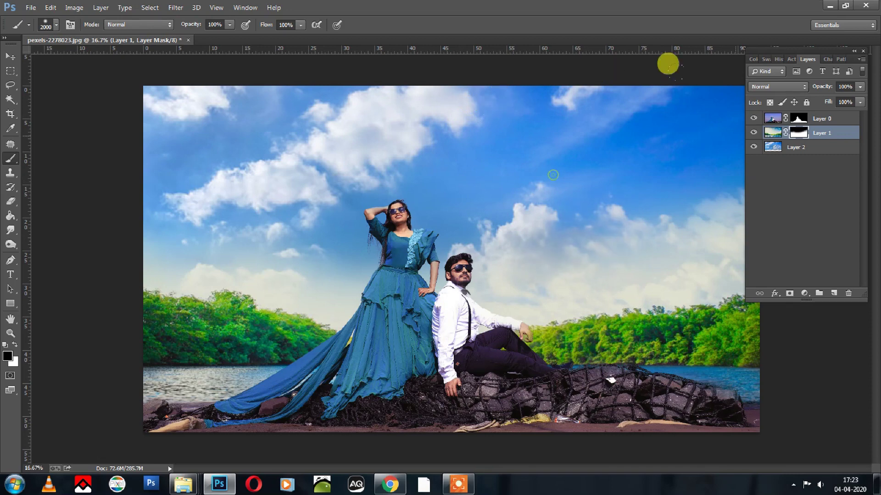
Apply a Gaussian Blur with a radius of 7.2 pixels to the cloudy sky layer.
{"action": "left_click", "coordinate": [808, 146]}
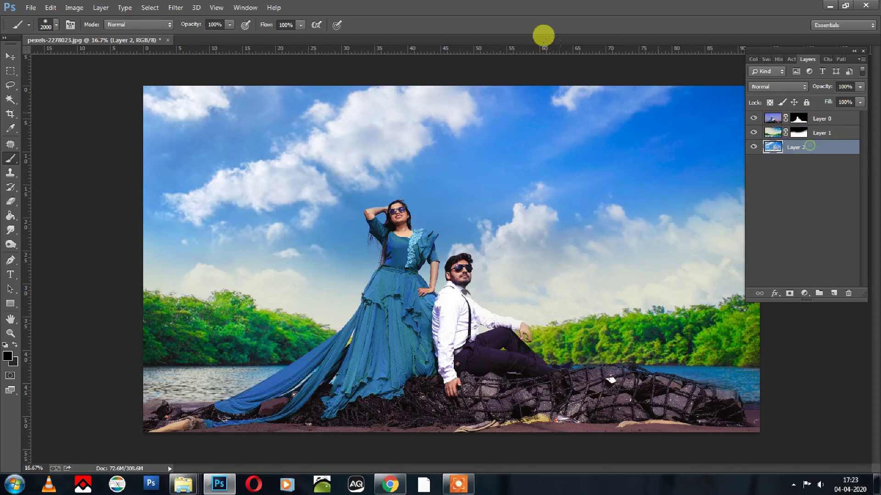
{"action": "left_click", "coordinate": [174, 7]}
{"action": "mouse_move", "coordinate": [230, 130]}
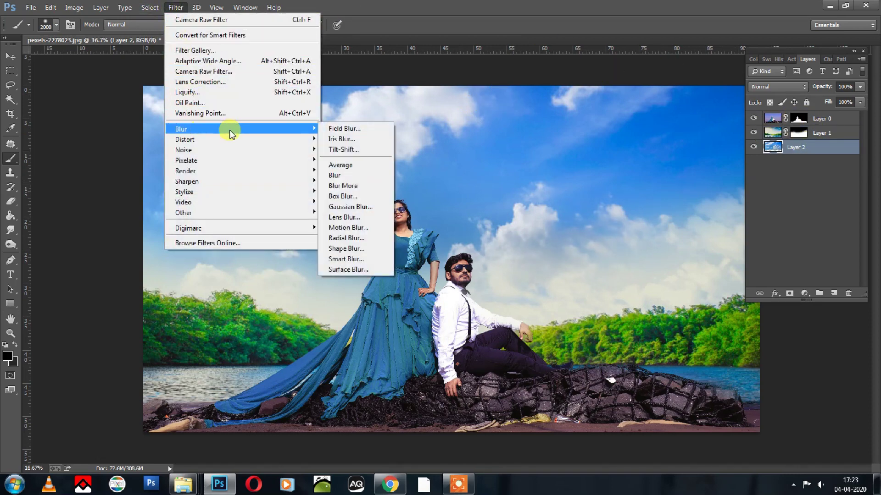
{"action": "left_click", "coordinate": [351, 207]}
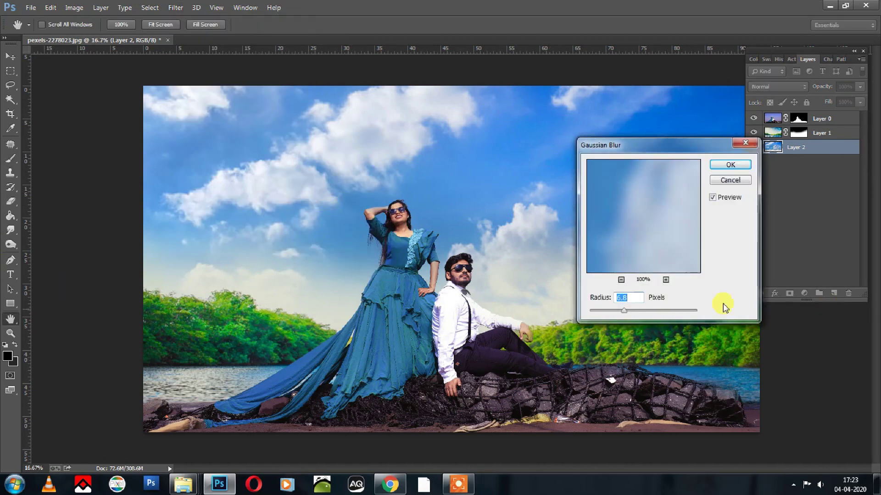
{"action": "mouse_move", "coordinate": [632, 310]}
{"action": "left_mouse_down"}
{"action": "mouse_move", "coordinate": [640, 312]}
{"action": "mouse_move", "coordinate": [627, 312]}
{"action": "left_mouse_up"}
{"action": "left_click", "coordinate": [731, 166]}
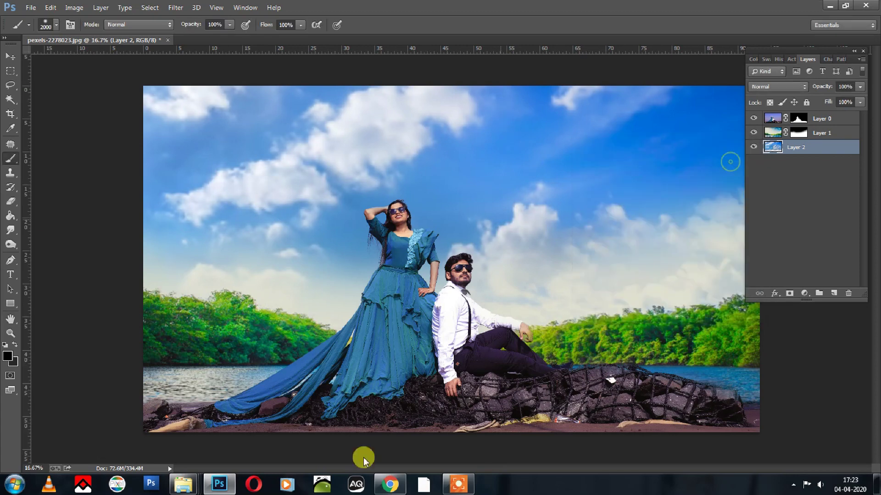
Select the lake layer's image and apply a Gaussian Blur with a radius of 7.2 pixels to it.
{"action": "scroll", "coordinate": [458, 193], "scroll_direction": "up", "scroll_amount": 2}
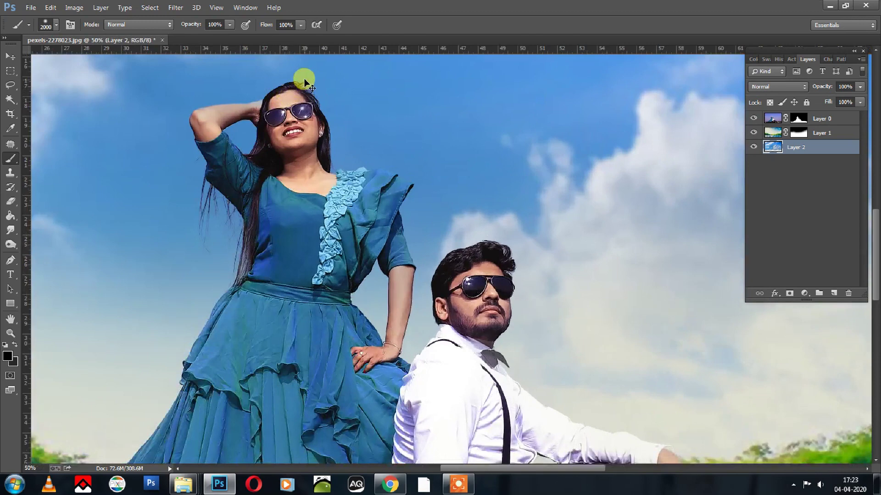
{"action": "scroll", "coordinate": [480, 270], "scroll_direction": "down", "scroll_amount": 2}
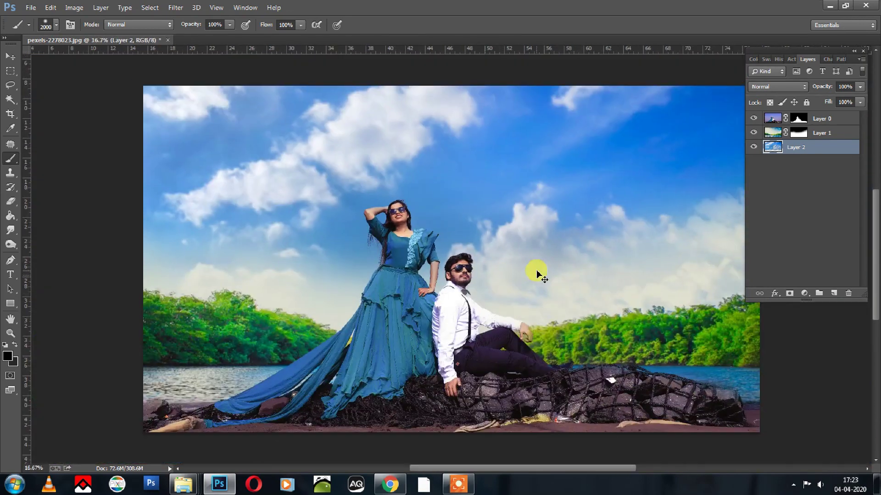
{"action": "left_click", "coordinate": [816, 133]}
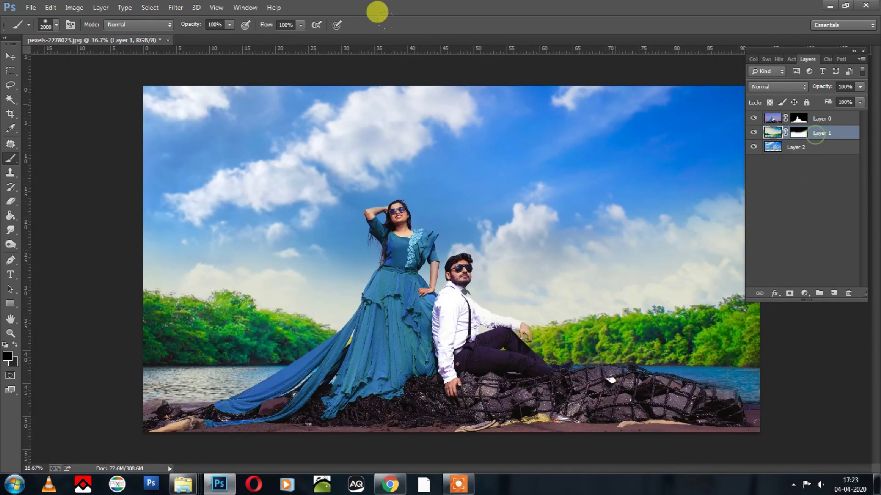
{"action": "left_click", "coordinate": [175, 8]}
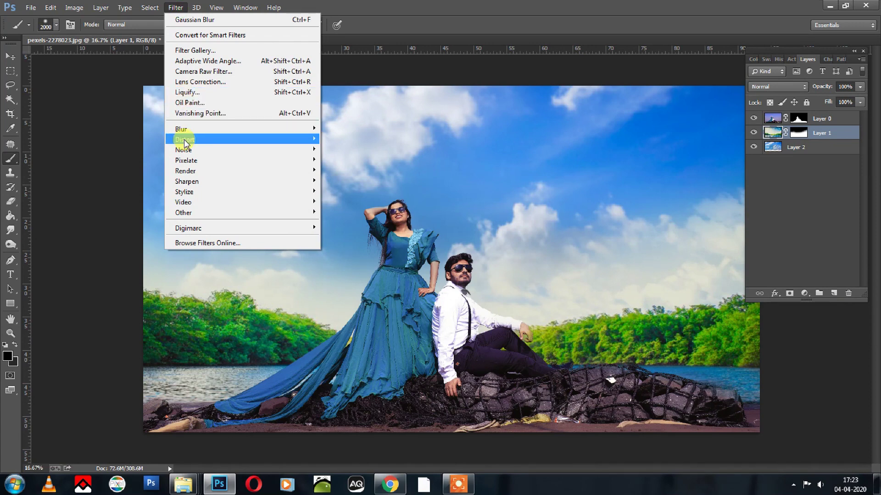
{"action": "mouse_move", "coordinate": [192, 129]}
{"action": "left_click", "coordinate": [351, 207]}
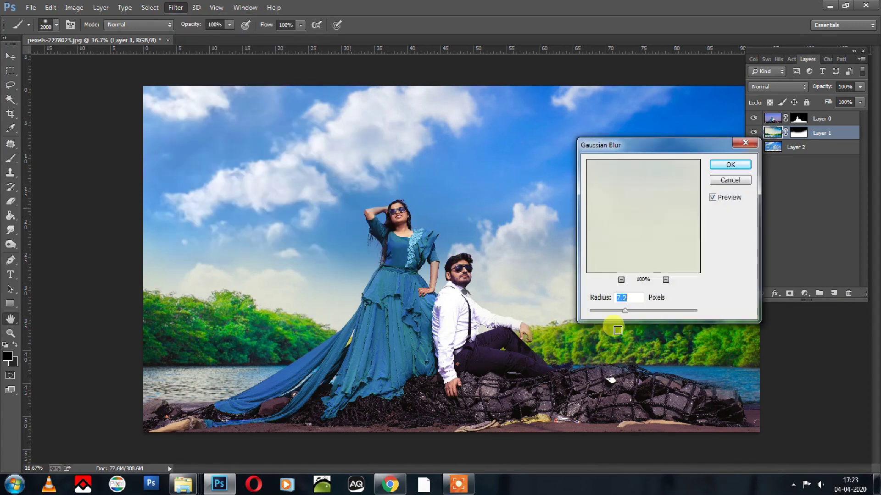
{"action": "left_click", "coordinate": [729, 164]}
{"action": "key", "text": "b"}
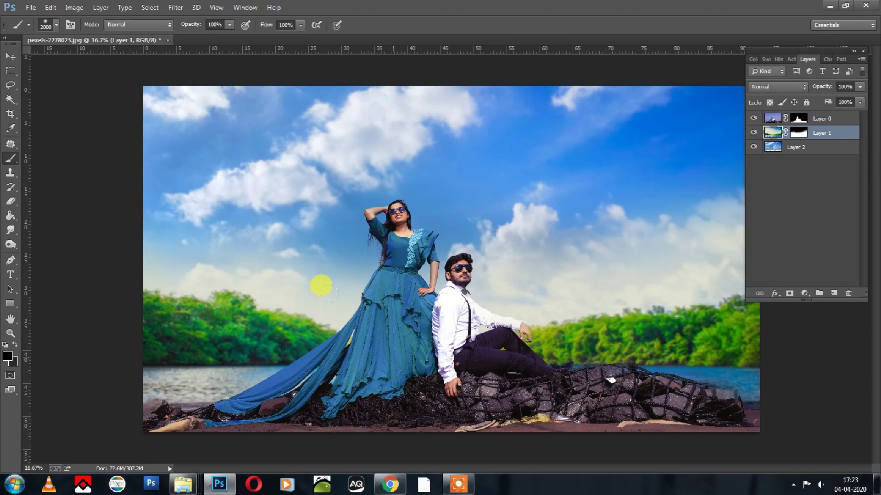
Switch to the browser and copy the orange light glow image from the "png light effect download" image results.
{"action": "key", "text": "v"}
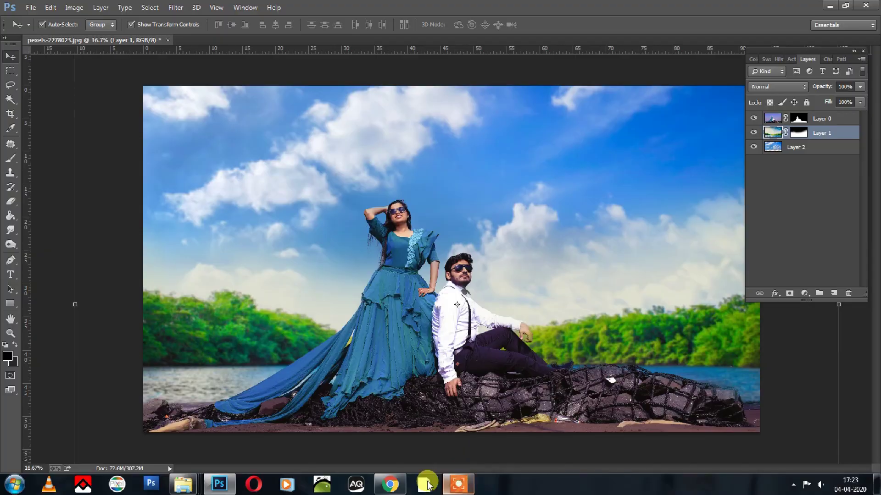
{"action": "left_click", "coordinate": [389, 484]}
{"action": "left_click", "coordinate": [604, 5]}
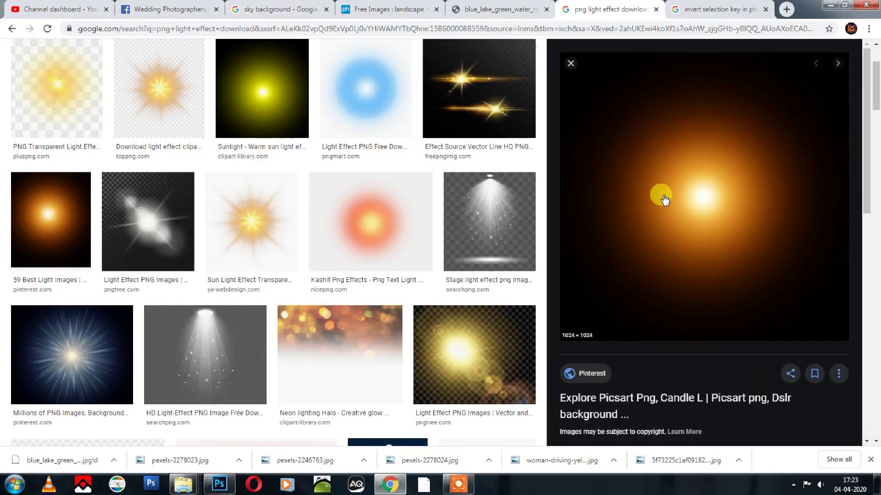
{"action": "right_click", "coordinate": [712, 174]}
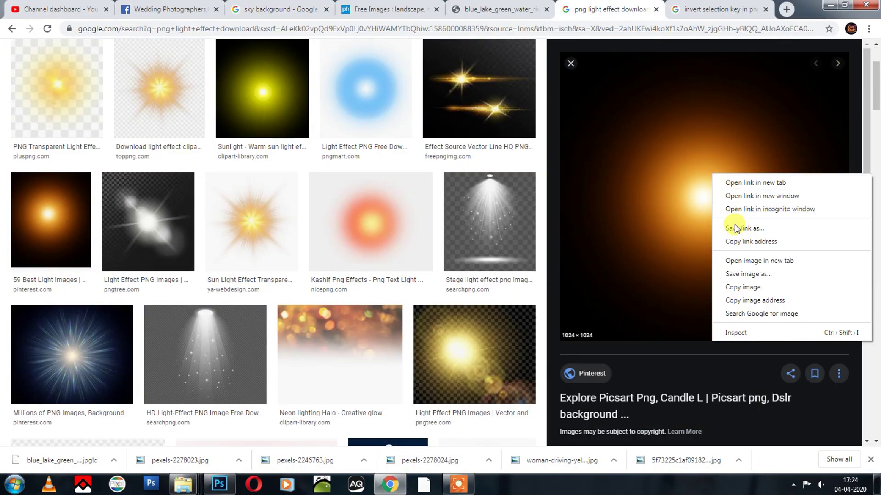
{"action": "left_click", "coordinate": [744, 288]}
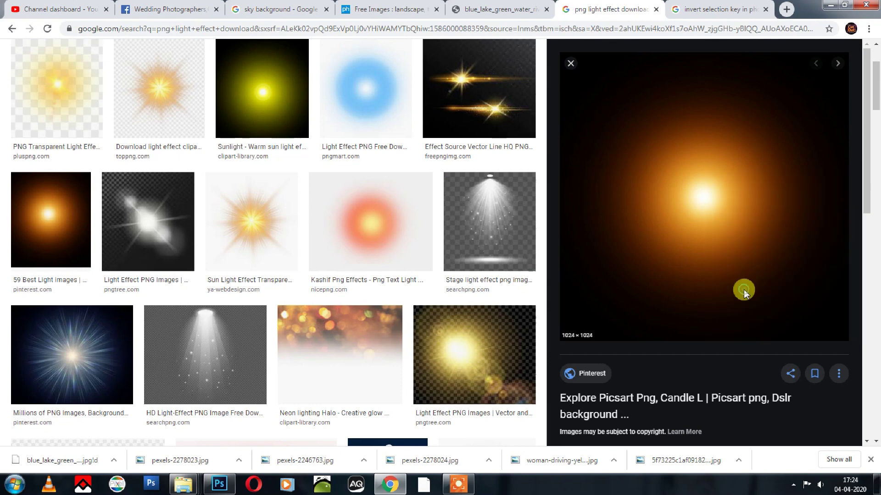
{"action": "scroll", "coordinate": [686, 261], "scroll_direction": "up", "scroll_amount": 3}
{"action": "left_click", "coordinate": [230, 68]}
{"action": "left_click_drag", "start_coordinate": [230, 68], "coordinate": [91, 63]}
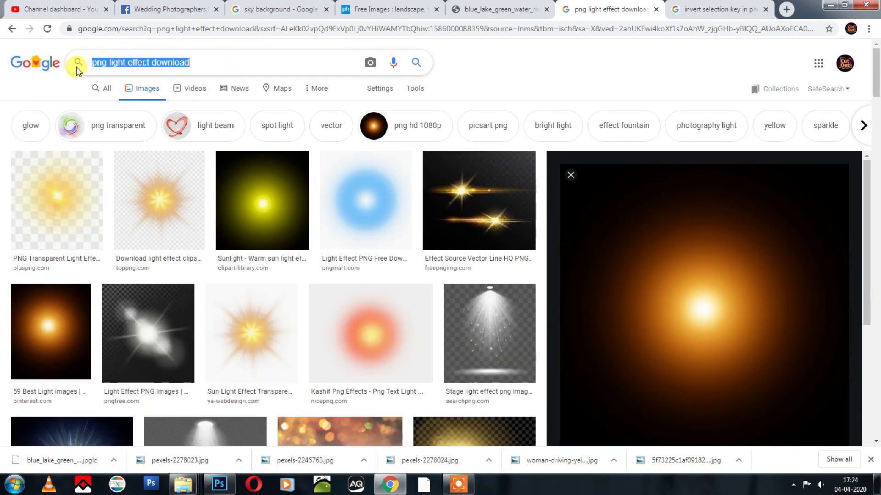
Switch back to Photoshop, paste the glow above the lake layer and enlarge it to about 195%.
{"action": "left_click", "coordinate": [219, 484]}
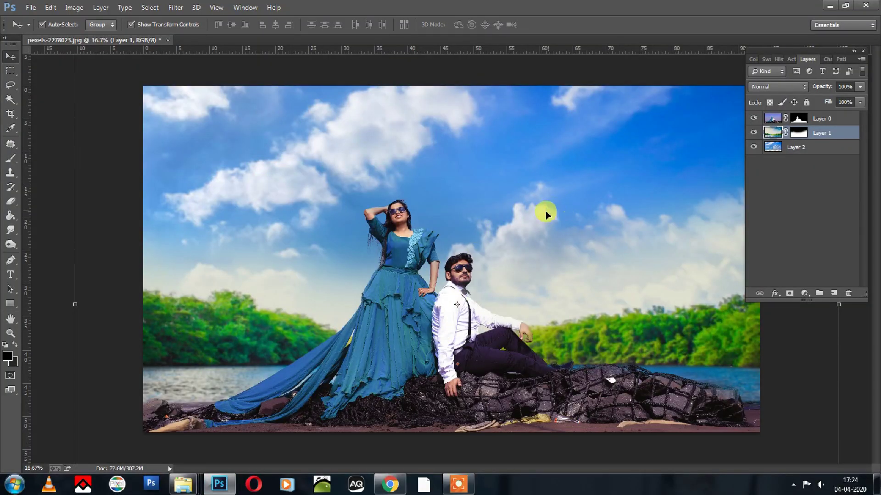
{"action": "key", "text": "ctrl+v"}
{"action": "key", "text": "ctrl+t"}
{"action": "left_click_drag", "start_coordinate": [497, 213], "coordinate": [562, 185]}
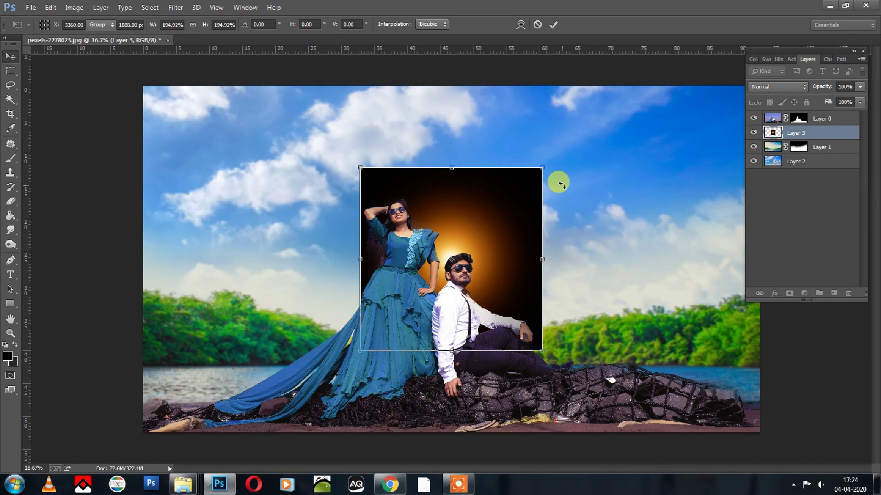
{"action": "key", "text": "Return"}
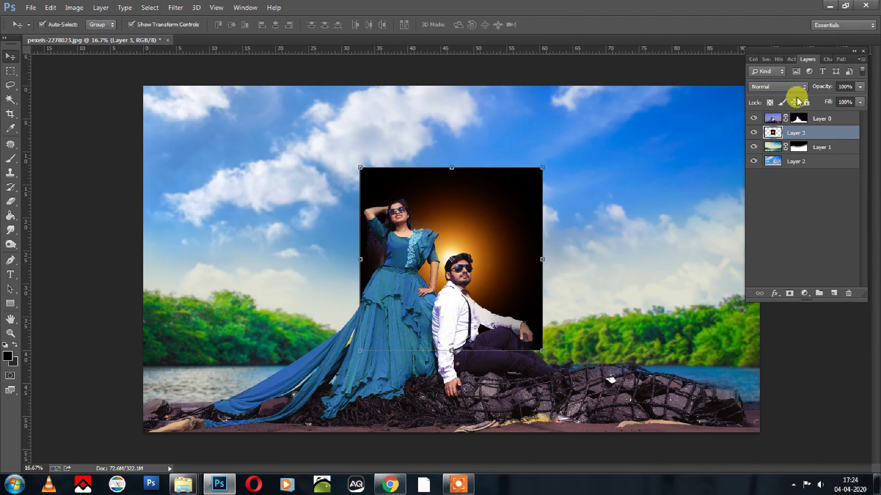
Set the glow layer's blend mode to Screen.
{"action": "key", "text": "ctrl+shift+r"}
{"action": "left_click", "coordinate": [778, 46]}
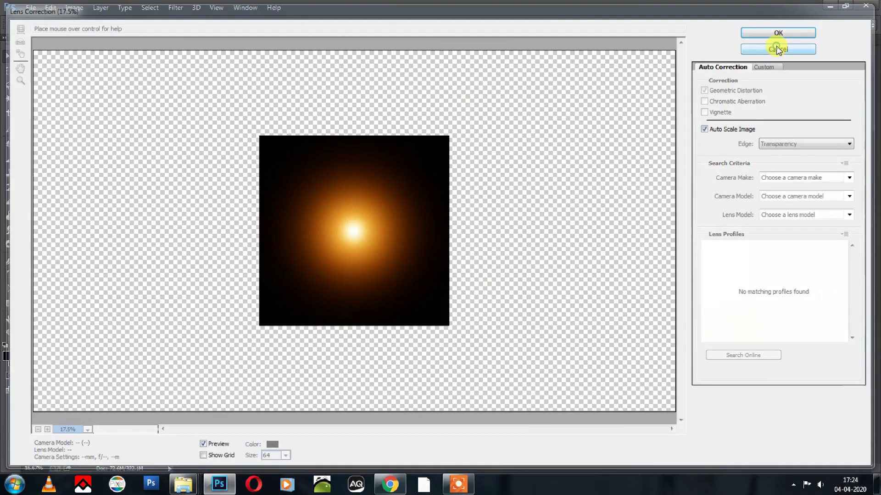
{"action": "left_click", "coordinate": [779, 86]}
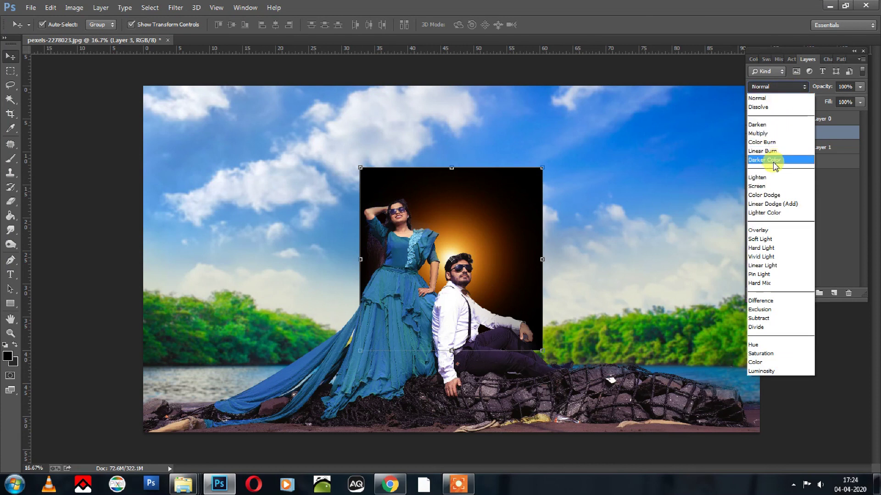
{"action": "left_click", "coordinate": [764, 186]}
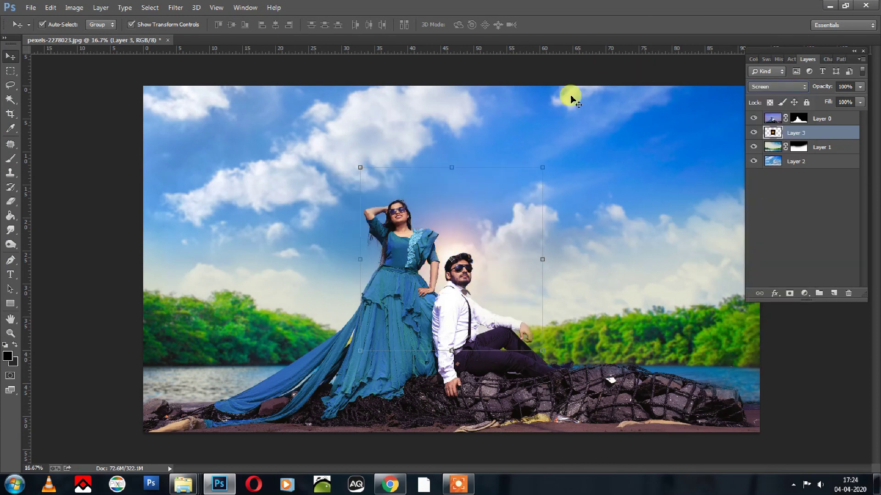
{"action": "left_click", "coordinate": [459, 484]}
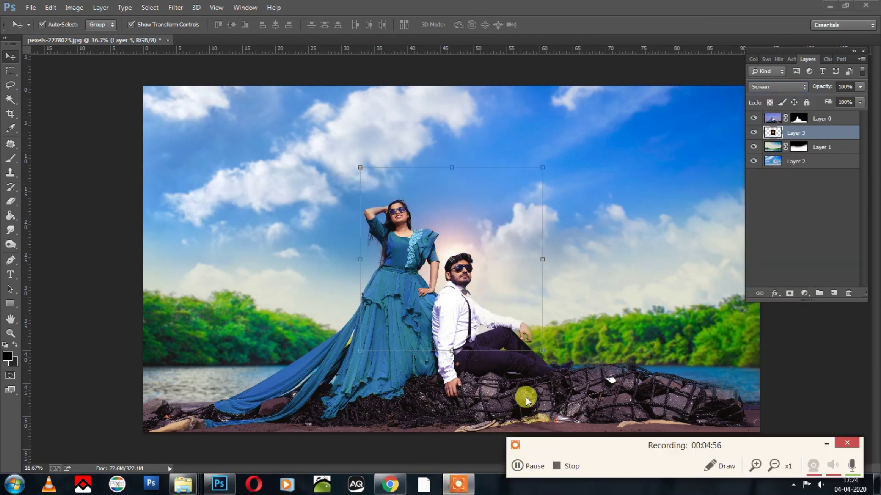
{"action": "left_click", "coordinate": [825, 445]}
Enlarge the glow across most of the picture's width and centre it behind the woman.
{"action": "left_click_drag", "start_coordinate": [545, 352], "coordinate": [601, 409]}
{"action": "left_click_drag", "start_coordinate": [559, 326], "coordinate": [483, 304]}
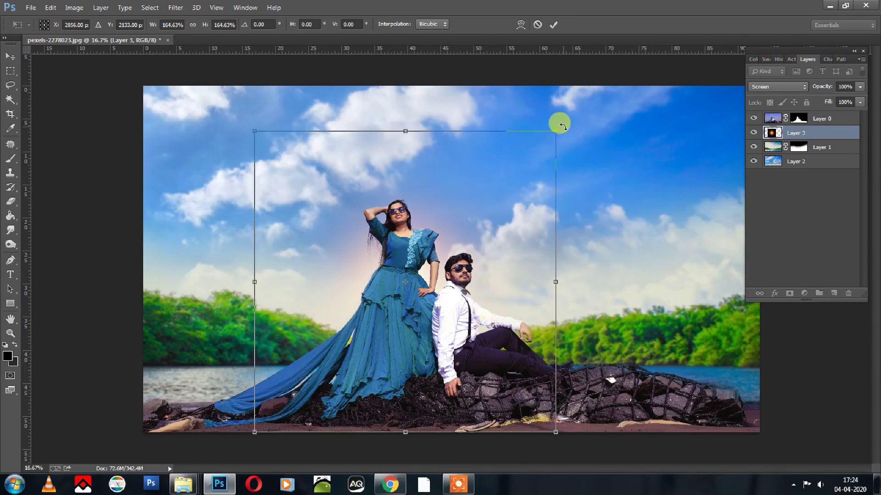
{"action": "left_click_drag", "start_coordinate": [553, 134], "coordinate": [625, 61]}
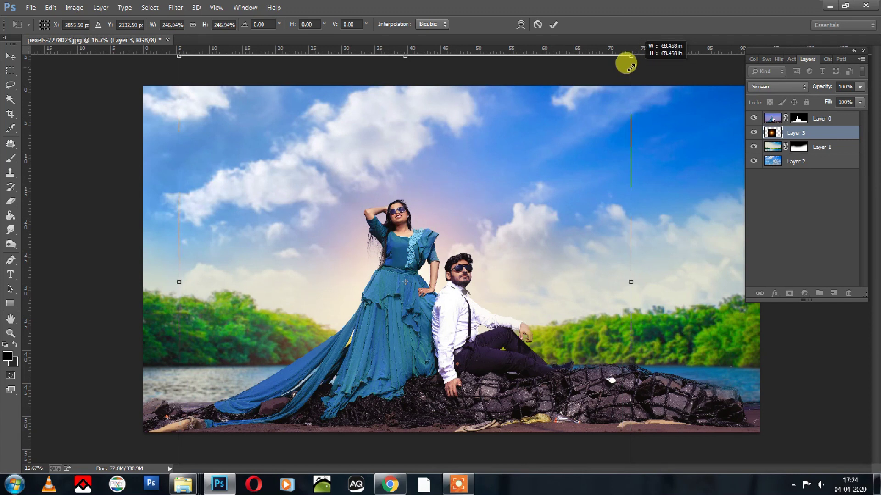
{"action": "key", "text": "Return"}
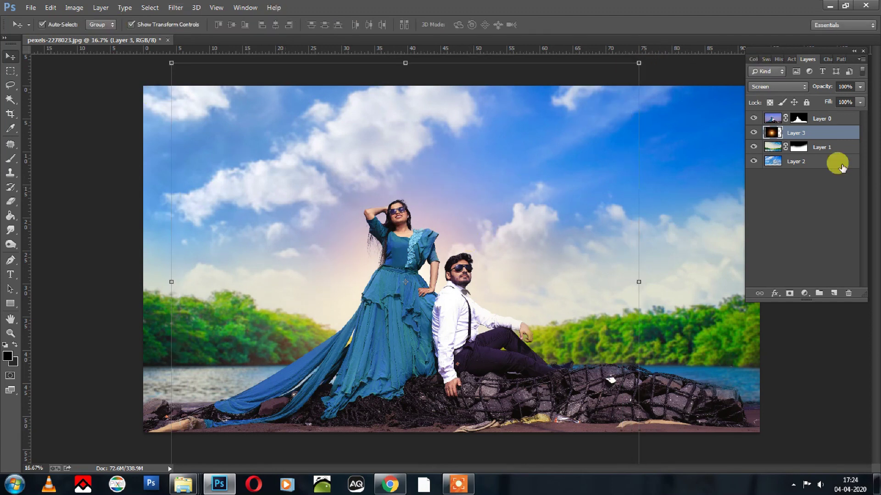
Add a new layer above the couple layer and fill it with the dark background colour.
{"action": "left_click", "coordinate": [829, 119]}
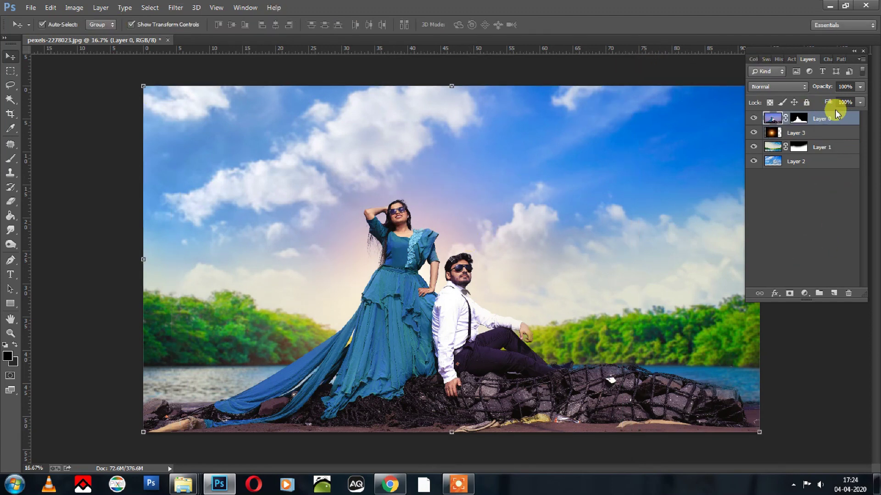
{"action": "left_click", "coordinate": [832, 293]}
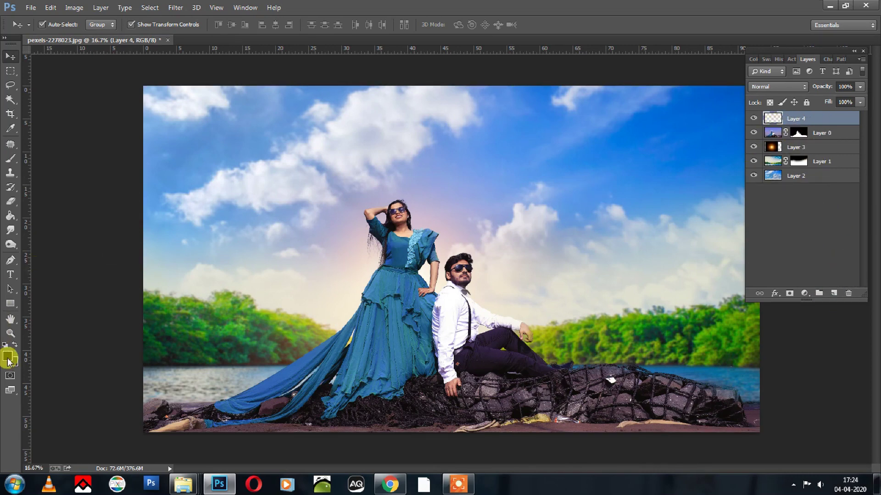
{"action": "left_click", "coordinate": [8, 360]}
{"action": "left_click", "coordinate": [554, 281]}
{"action": "key", "text": "Return"}
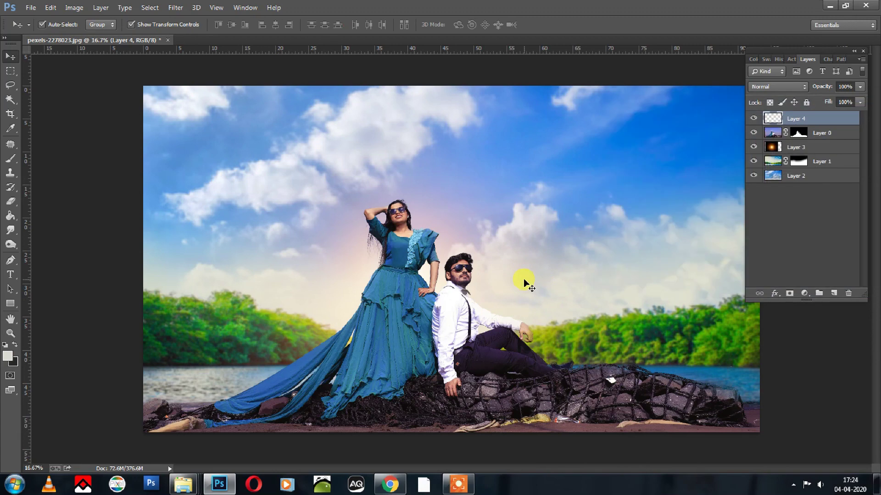
{"action": "key", "text": "alt+BackSpace"}
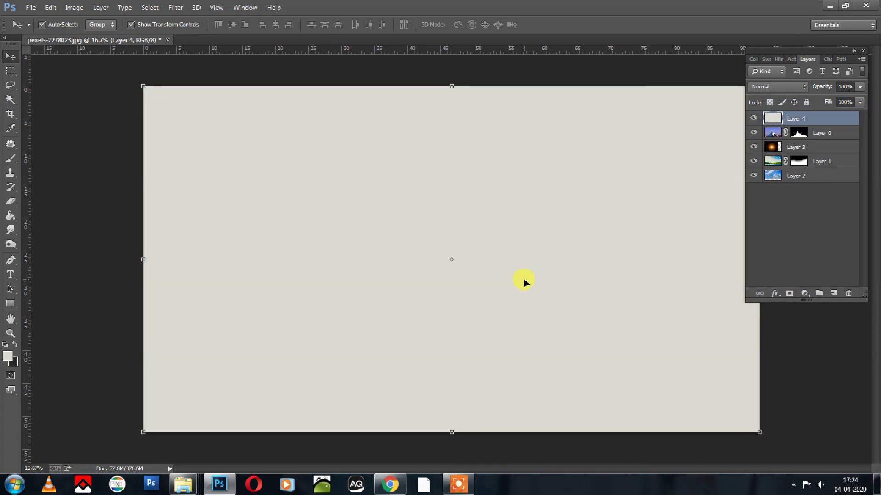
{"action": "key", "text": "ctrl+BackSpace"}
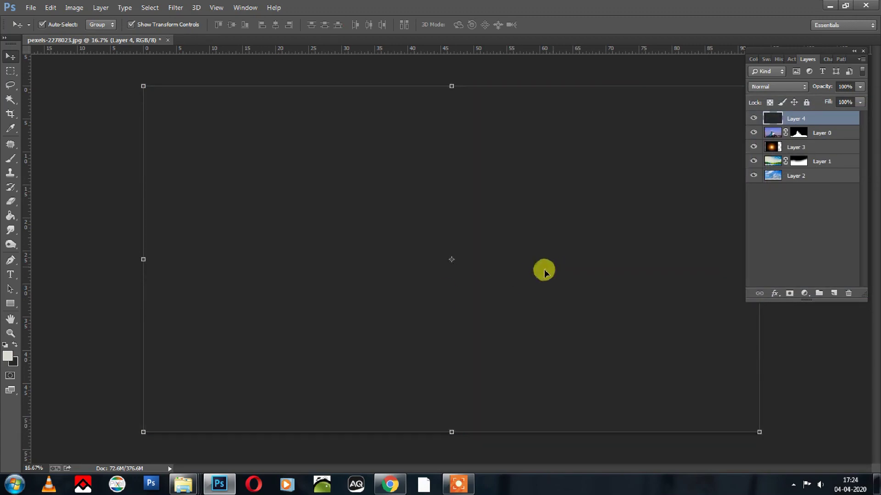
Darken the new fill layer to black with Levels and lower its opacity to 40%.
{"action": "key", "text": "ctrl+l"}
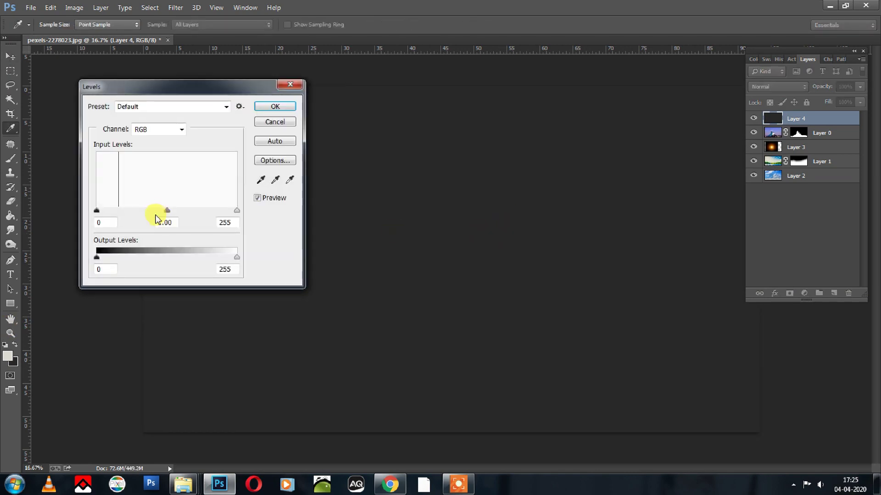
{"action": "left_click_drag", "start_coordinate": [197, 213], "coordinate": [196, 211]}
{"action": "key", "text": "Return"}
{"action": "key", "text": "v"}
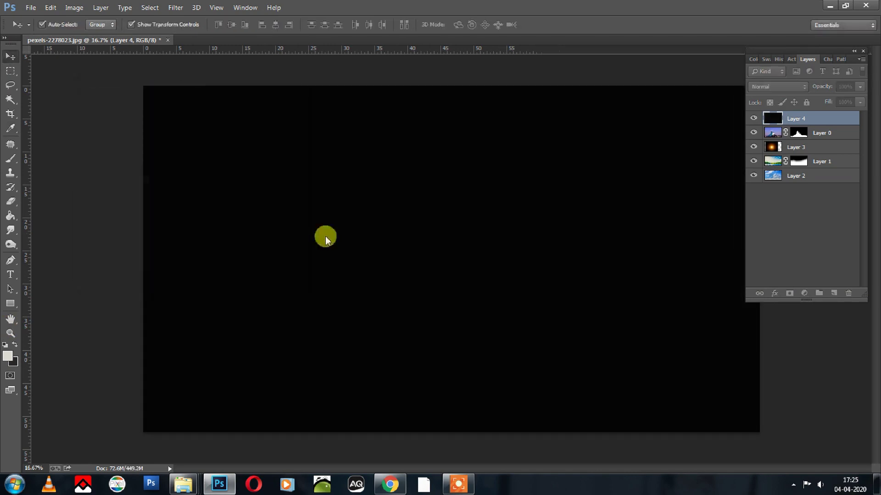
{"action": "key", "text": "ctrl+minus"}
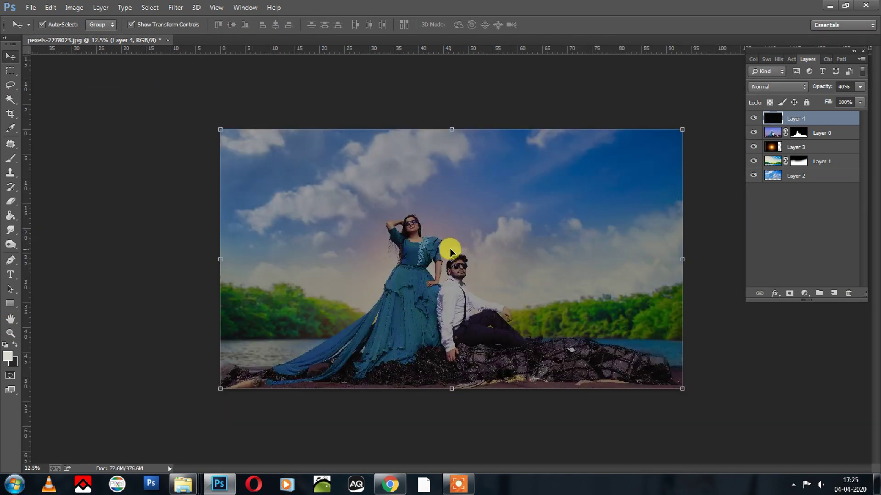
Erase the middle of the black layer with a 5000 px eraser to form a vignette, and compare the picture without it.
{"action": "left_click", "coordinate": [11, 161]}
{"action": "left_click", "coordinate": [11, 202]}
{"action": "left_click_drag", "start_coordinate": [10, 200], "coordinate": [36, 202]}
{"action": "left_click", "coordinate": [37, 201]}
{"action": "key", "text": "bracketright"}
{"action": "key", "text": "bracketright"}
{"action": "key", "text": "bracketright"}
{"action": "key", "text": "bracketright"}
{"action": "key", "text": "bracketright"}
{"action": "key", "text": "bracketright"}
{"action": "key", "text": "bracketright"}
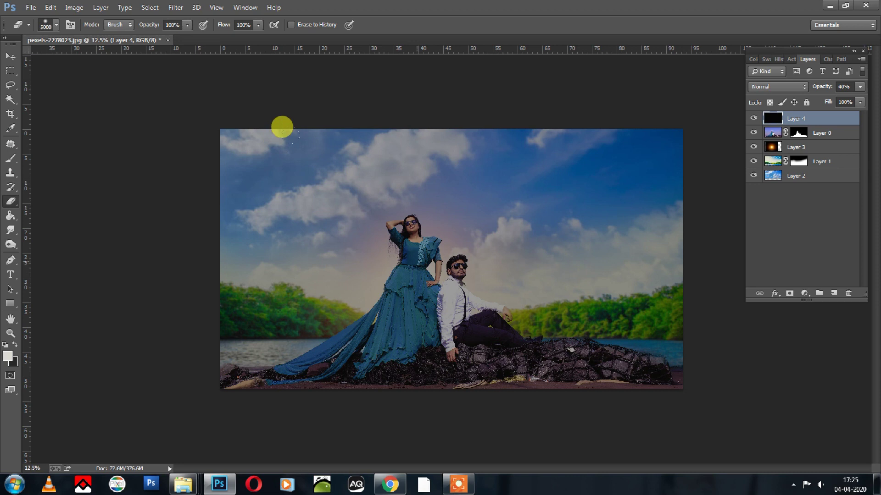
{"action": "left_click", "coordinate": [227, 143]}
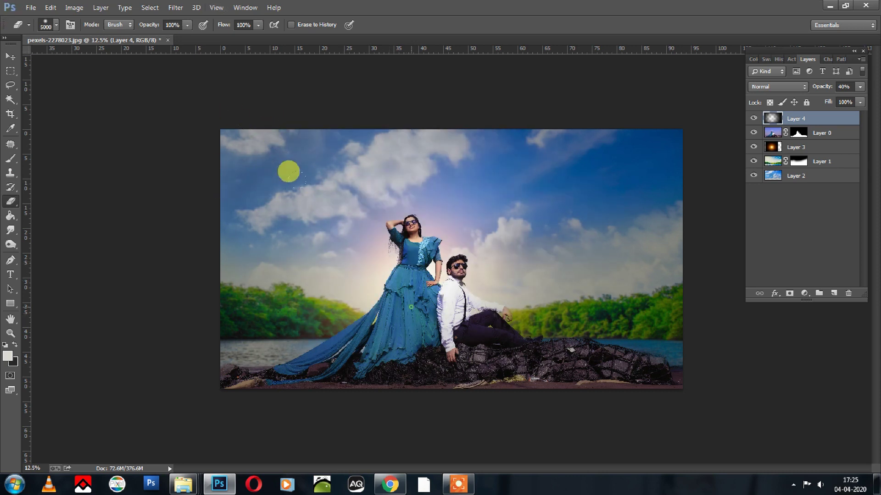
{"action": "left_click", "coordinate": [322, 176]}
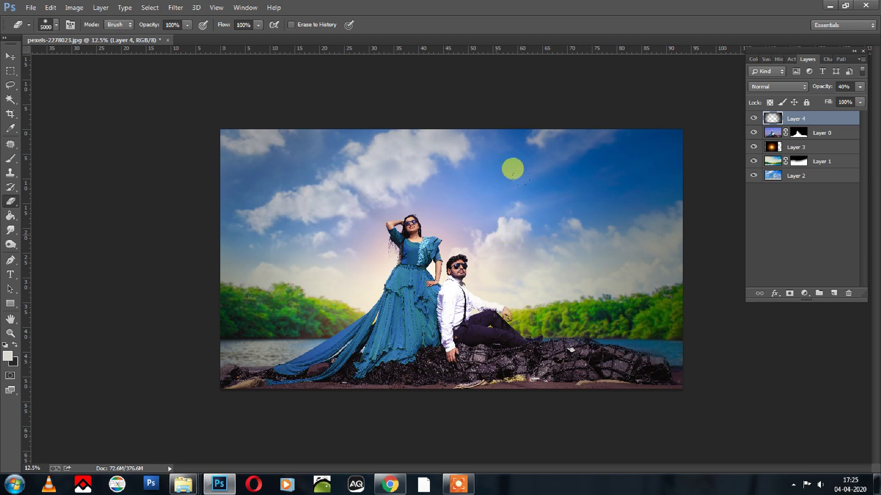
{"action": "left_click_drag", "start_coordinate": [512, 174], "coordinate": [296, 163]}
{"action": "left_click", "coordinate": [754, 119]}
{"action": "left_click", "coordinate": [754, 119]}
{"action": "left_click", "coordinate": [753, 119]}
{"action": "left_click", "coordinate": [753, 118]}
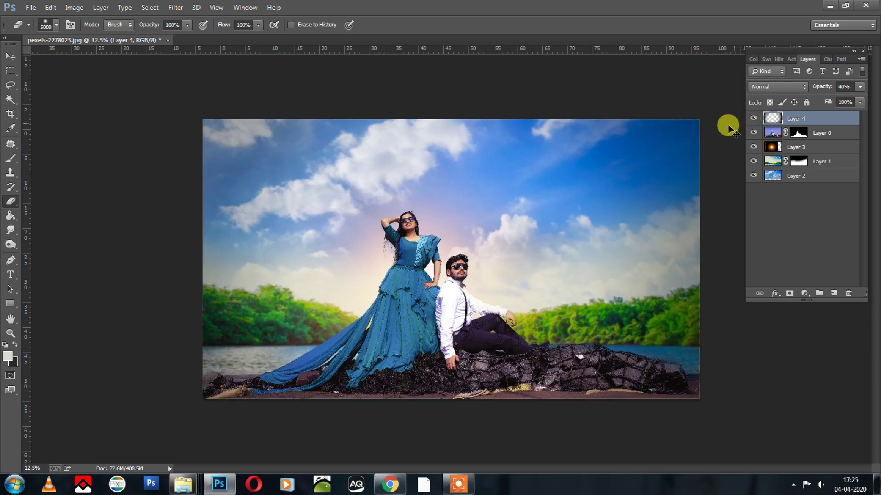
Set the glow layer's saturation to +100 and lightness to -2 with Hue/Saturation.
{"action": "key", "text": "ctrl+plus"}
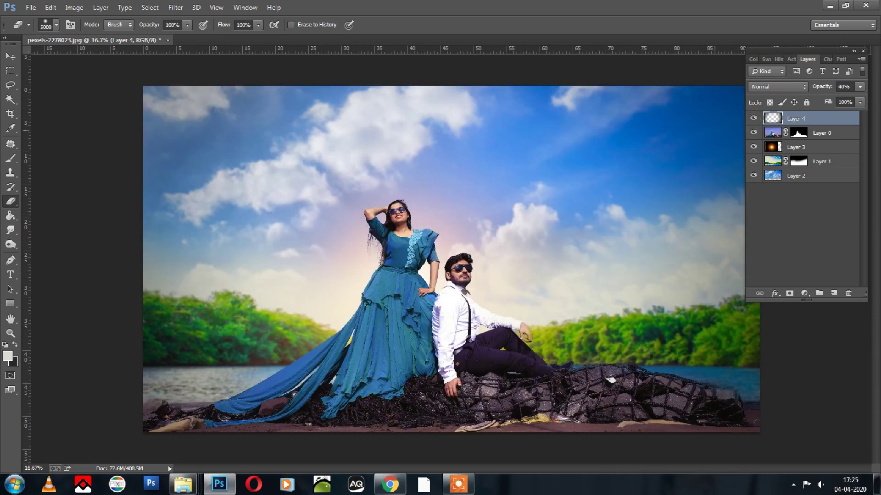
{"action": "left_click", "coordinate": [809, 146]}
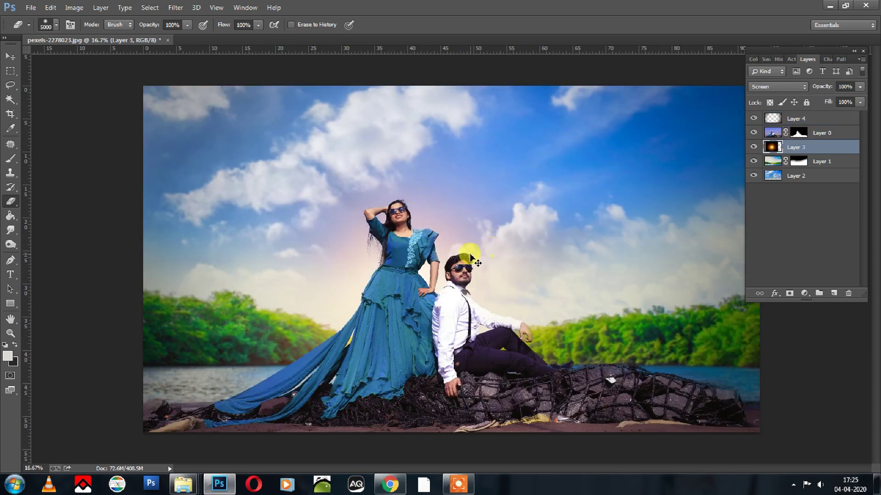
{"action": "key", "text": "ctrl+u"}
{"action": "left_click_drag", "start_coordinate": [357, 86], "coordinate": [650, 166]}
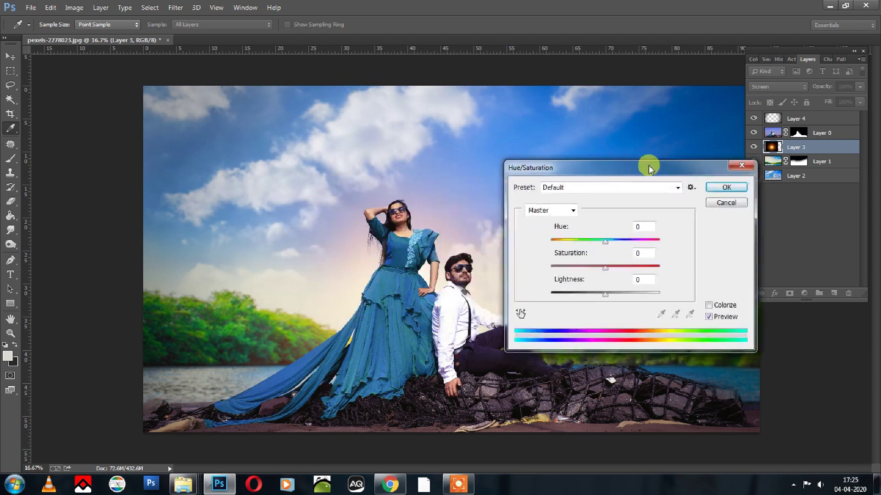
{"action": "left_click_drag", "start_coordinate": [607, 266], "coordinate": [641, 273]}
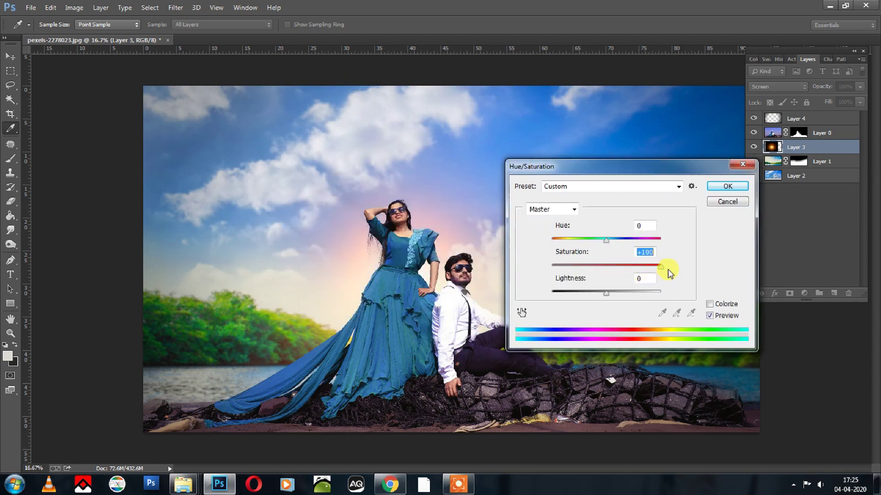
{"action": "mouse_move", "coordinate": [609, 299]}
{"action": "left_mouse_down"}
{"action": "mouse_move", "coordinate": [580, 295]}
{"action": "mouse_move", "coordinate": [624, 297]}
{"action": "mouse_move", "coordinate": [605, 295]}
{"action": "left_mouse_up"}
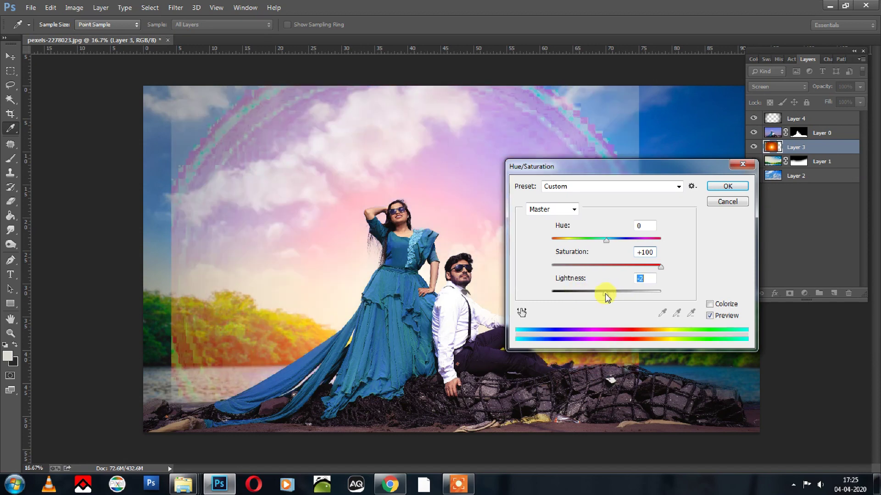
{"action": "key", "text": "Return"}
{"action": "key", "text": "e"}
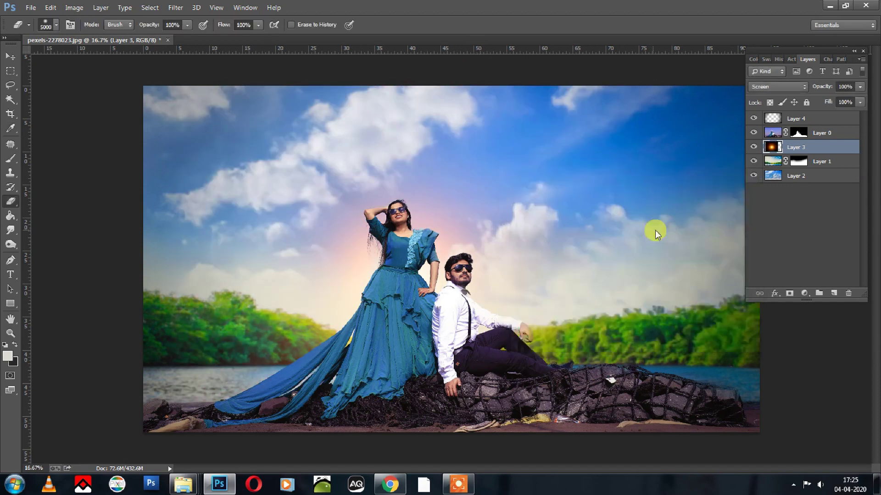
Select the bottom sky layer and prepare the exposure toning tool with a 2600 px brush for midtones at 47% exposure.
{"action": "left_click", "coordinate": [817, 175]}
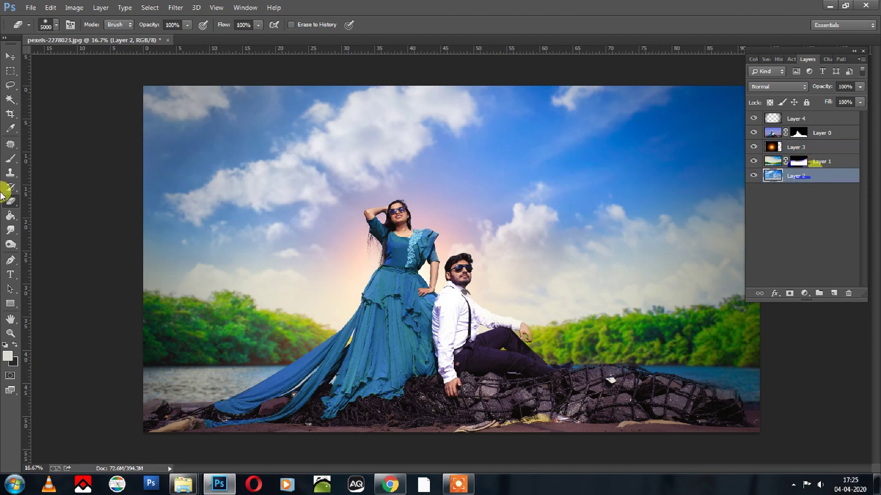
{"action": "key", "text": "o"}
{"action": "key", "text": "bracketright"}
{"action": "key", "text": "bracketright"}
{"action": "key", "text": "bracketright"}
{"action": "key", "text": "bracketright"}
{"action": "key", "text": "bracketright"}
{"action": "key", "text": "bracketright"}
{"action": "key", "text": "bracketright"}
{"action": "key", "text": "bracketright"}
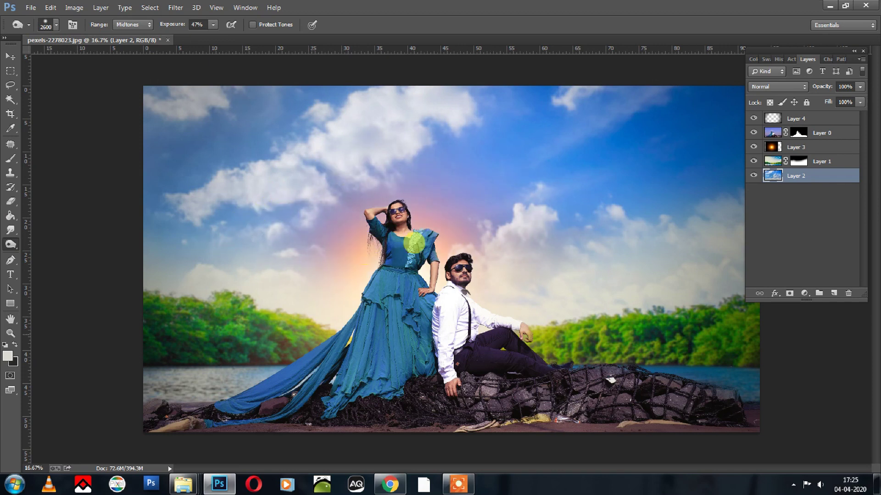
Lower the orange glow layer's opacity to 88%.
{"action": "left_click", "coordinate": [808, 161]}
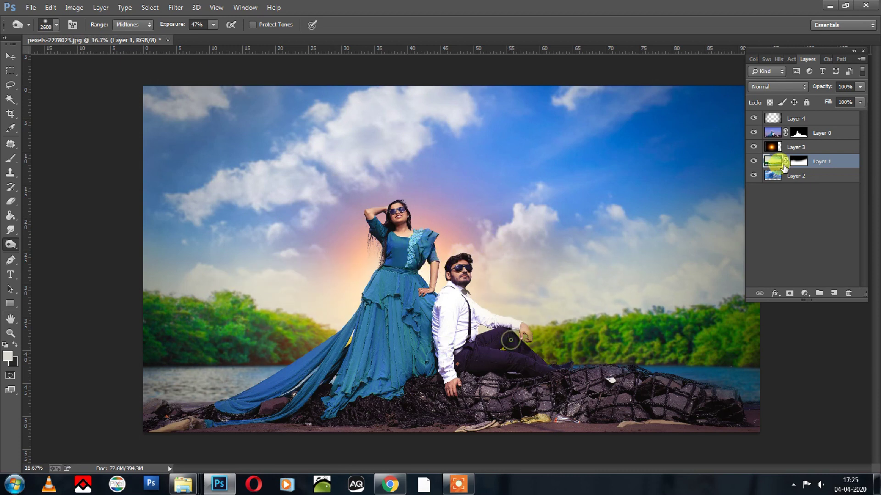
{"action": "left_click", "coordinate": [804, 146]}
{"action": "left_click_drag", "start_coordinate": [855, 88], "coordinate": [843, 100]}
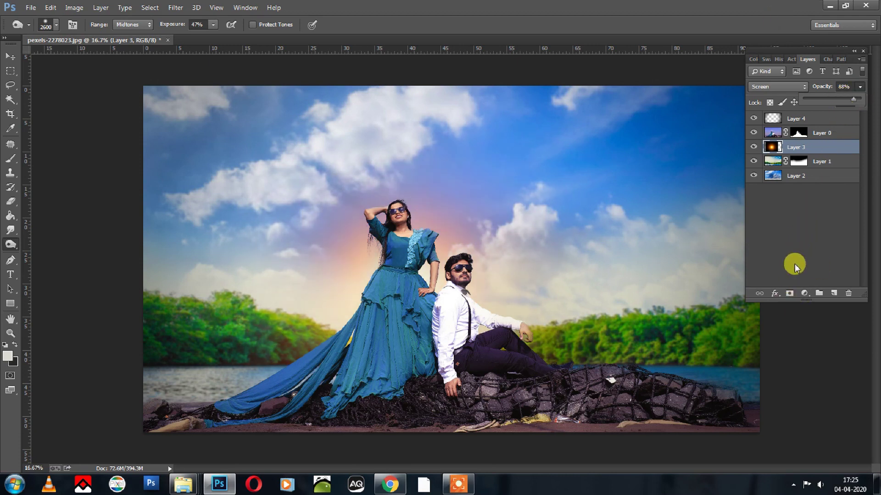
Simplify the workspace and stamp all visible layers into a new merged layer above the vignette layer.
{"action": "left_click", "coordinate": [853, 52]}
{"action": "key", "text": "Tab"}
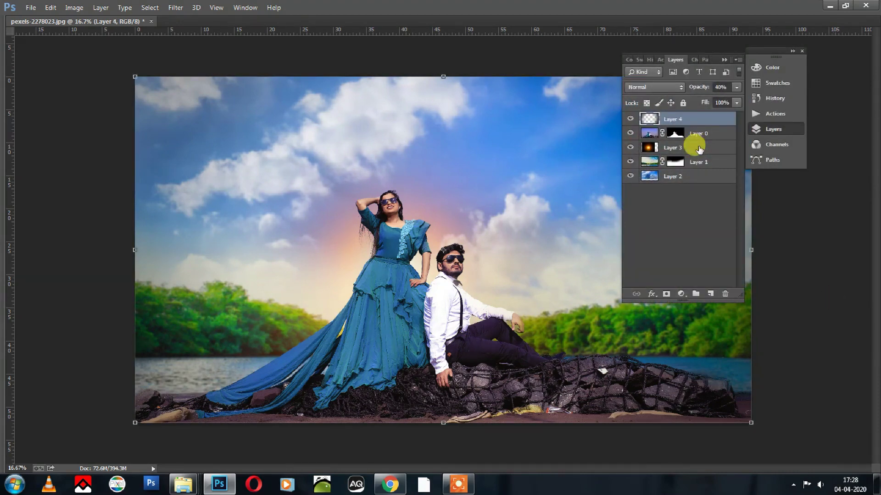
{"action": "key", "text": "ctrl+shift+alt+e"}
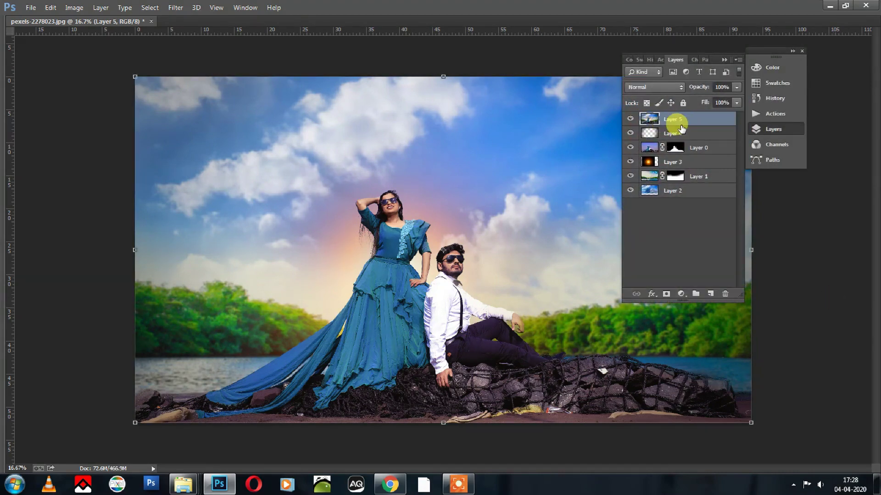
Open the merged layer in the Camera Raw Filter and raise Blacks to +100.
{"action": "left_click", "coordinate": [176, 8]}
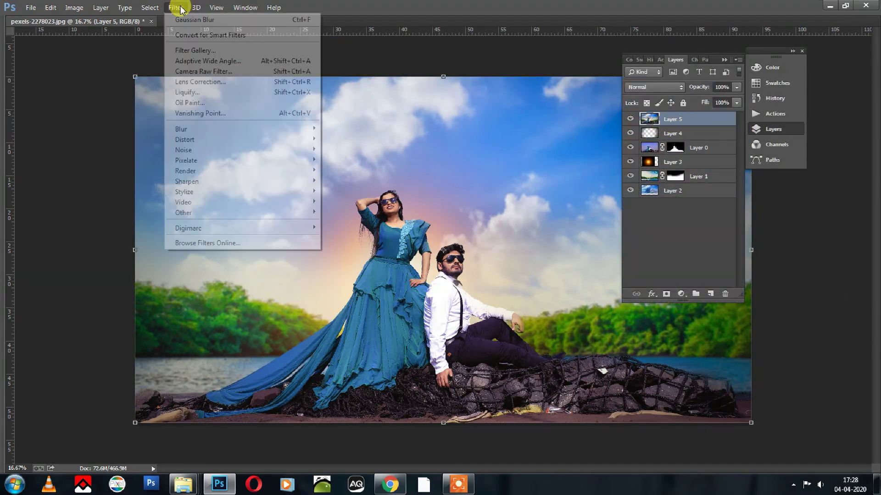
{"action": "left_click", "coordinate": [203, 72]}
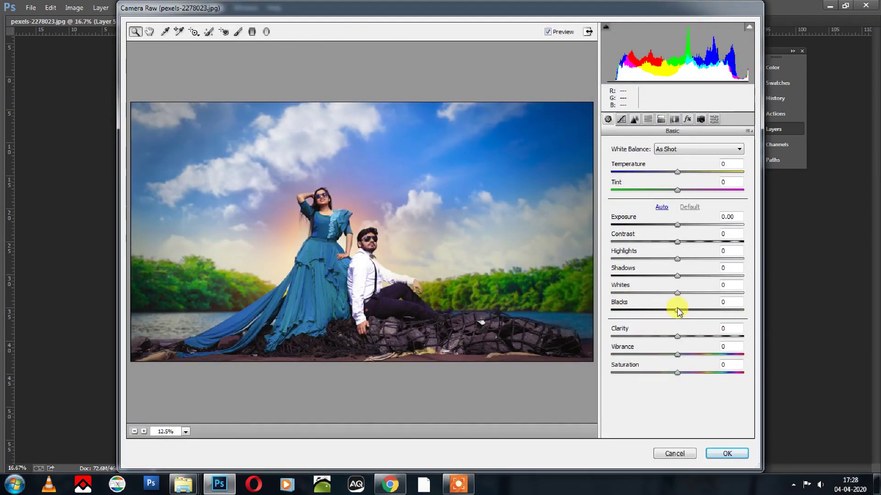
{"action": "left_click_drag", "start_coordinate": [677, 308], "coordinate": [749, 309]}
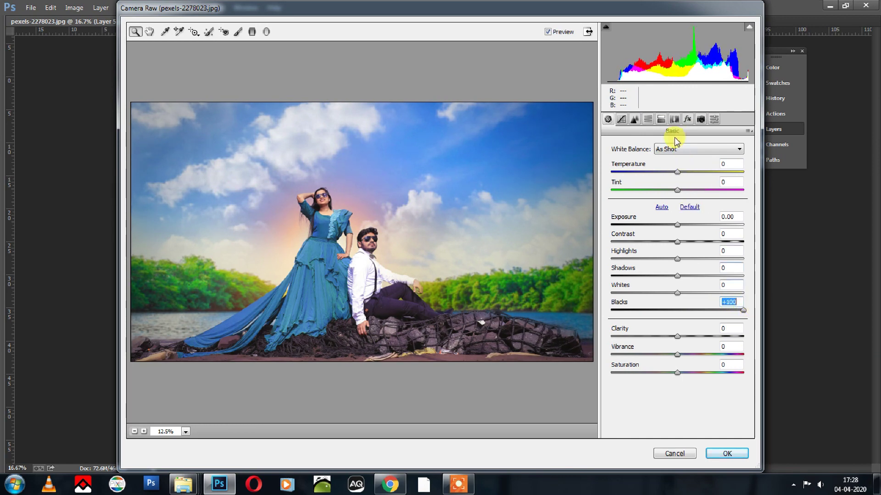
Shift the HSL hue of Greens to -99 and Blues to -33 for yellow trees and a teal sky.
{"action": "left_click", "coordinate": [647, 120]}
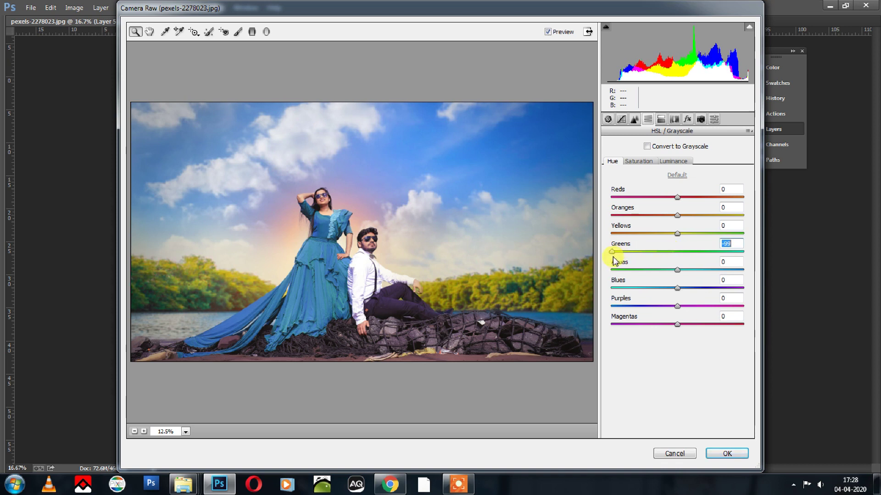
{"action": "left_click_drag", "start_coordinate": [679, 289], "coordinate": [656, 292]}
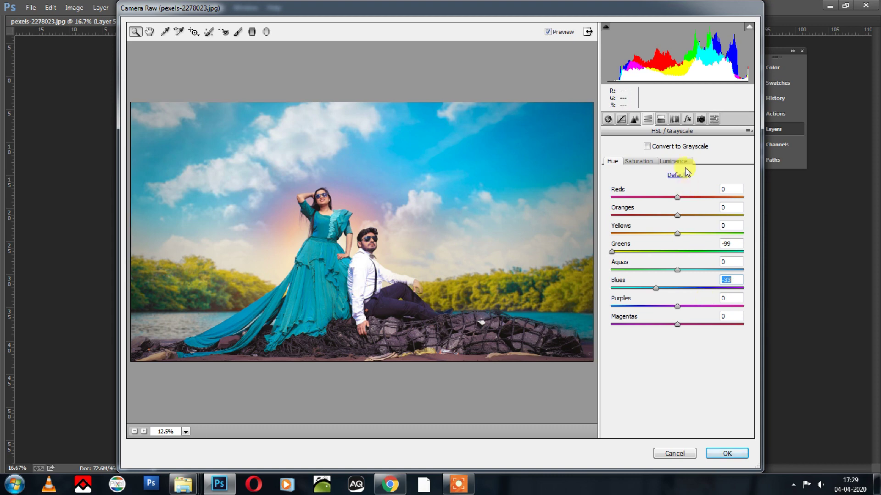
Set Whites to -26 and Highlights to +55 in the basic Camera Raw adjustments.
{"action": "left_click", "coordinate": [607, 121]}
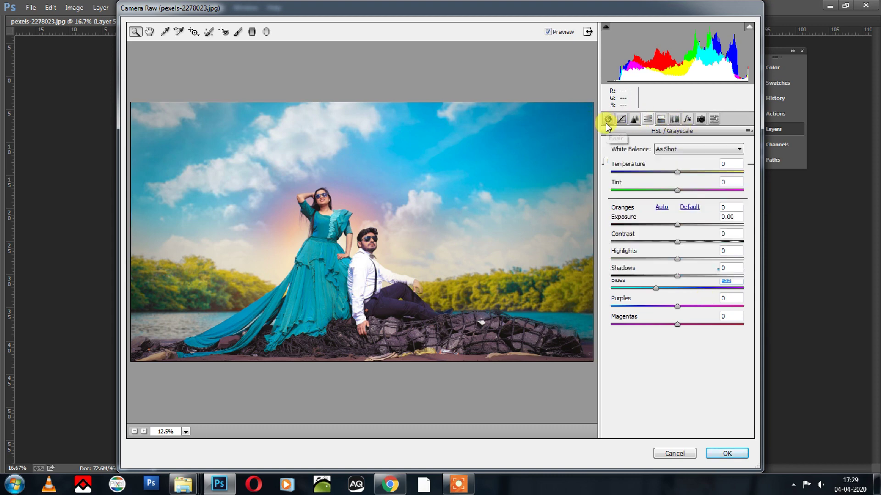
{"action": "left_click_drag", "start_coordinate": [677, 291], "coordinate": [690, 262]}
{"action": "left_click_drag", "start_coordinate": [718, 260], "coordinate": [713, 259]}
Add a post-crop vignette with amount -12, apply the Camera Raw adjustments and collapse the layer list.
{"action": "left_click", "coordinate": [686, 120]}
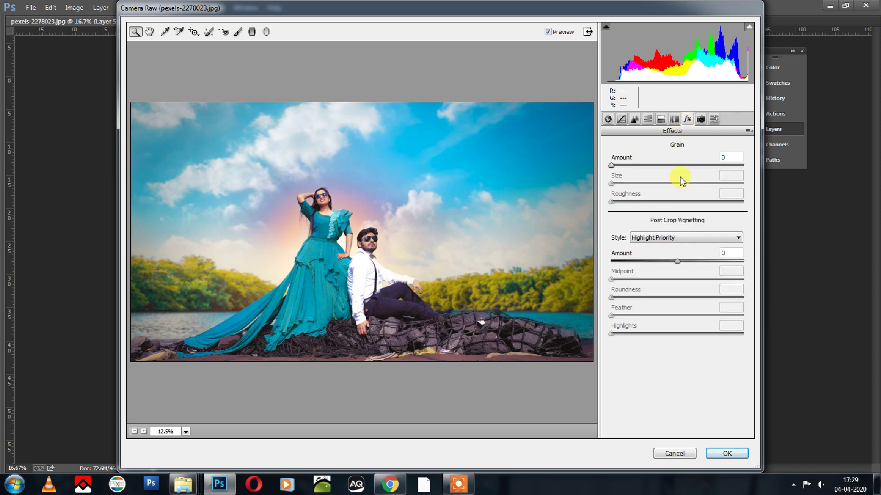
{"action": "mouse_move", "coordinate": [673, 261]}
{"action": "left_mouse_down"}
{"action": "mouse_move", "coordinate": [684, 260]}
{"action": "mouse_move", "coordinate": [669, 260]}
{"action": "left_mouse_up"}
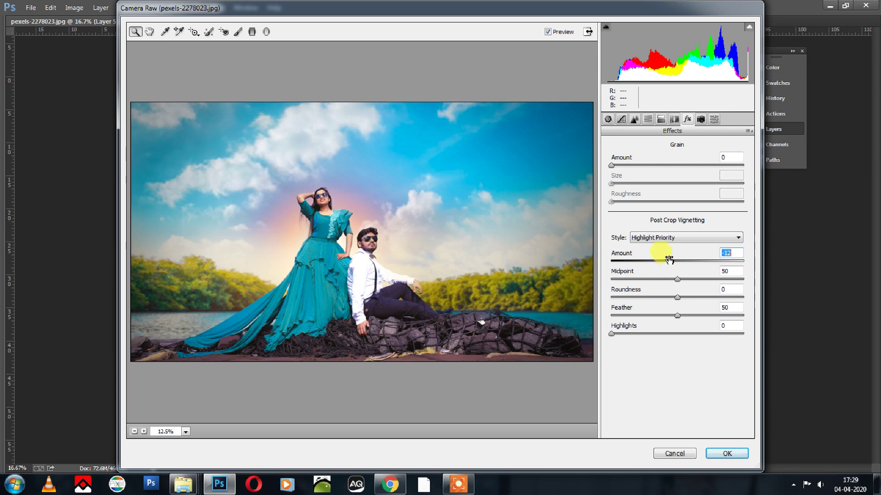
{"action": "left_click", "coordinate": [607, 119]}
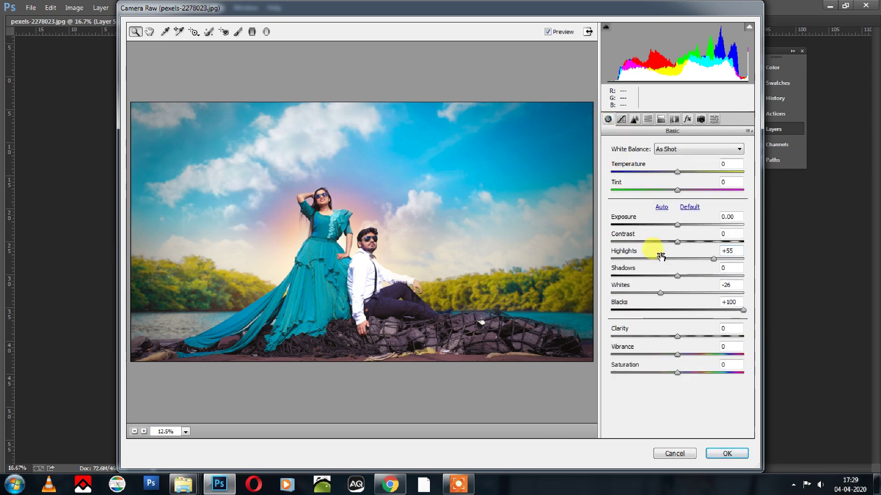
{"action": "left_click", "coordinate": [727, 453]}
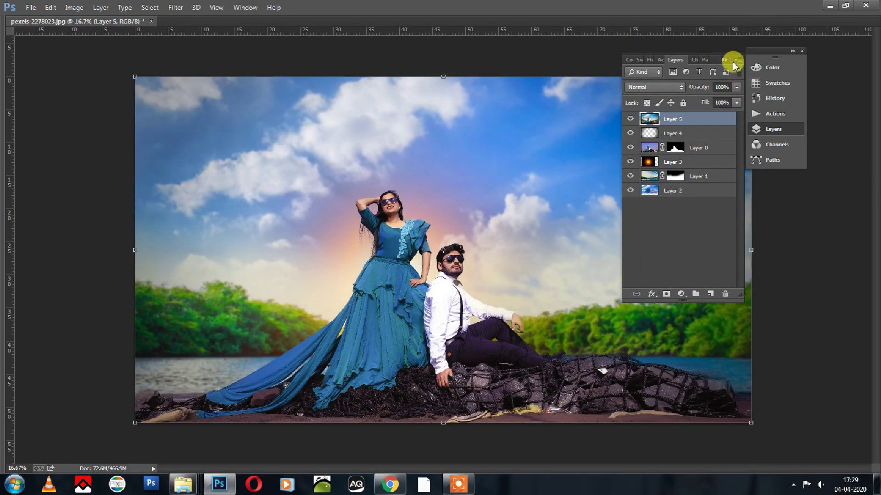
{"action": "left_click", "coordinate": [723, 60]}
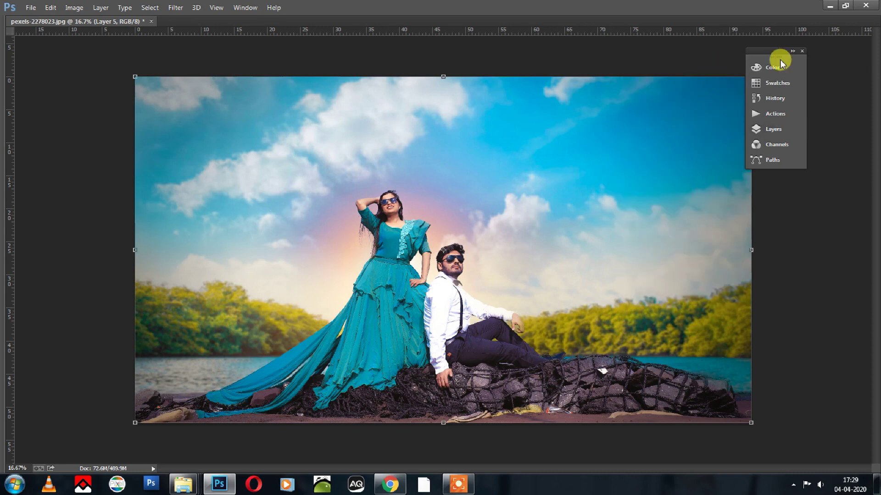